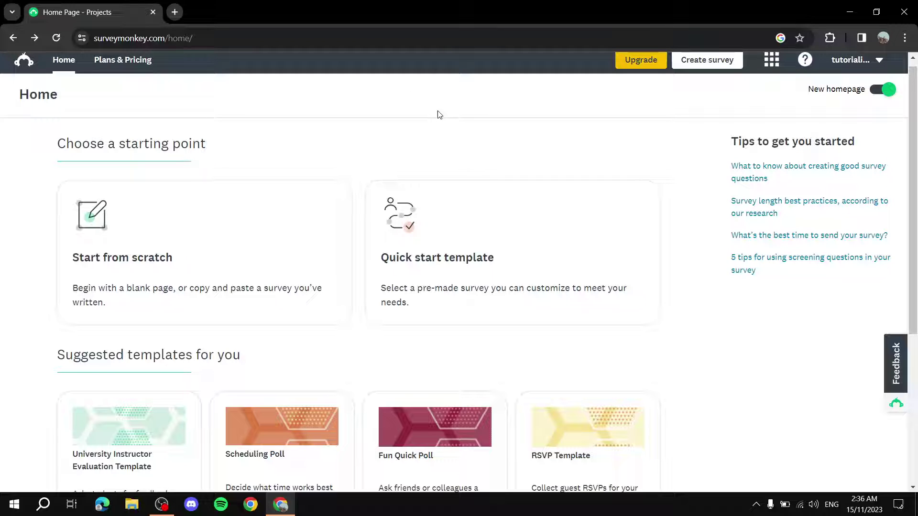
Open the plans and pricing page and review the prices and features of the team and Enterprise plans
scroll(438, 116, up, 1)
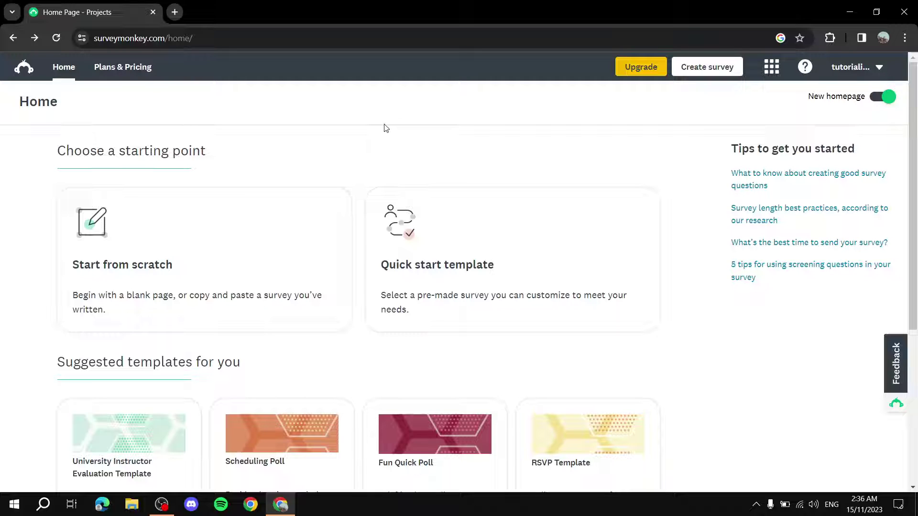
click(138, 71)
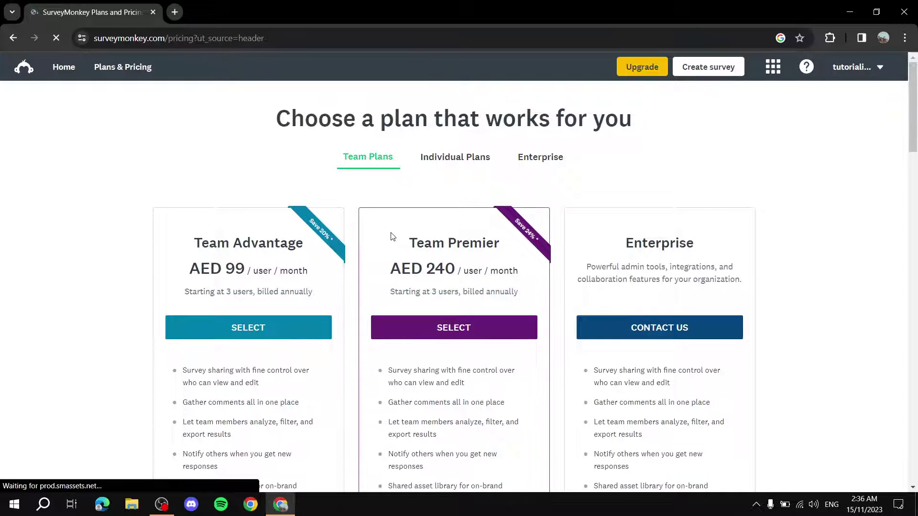
scroll(392, 237, down, 6)
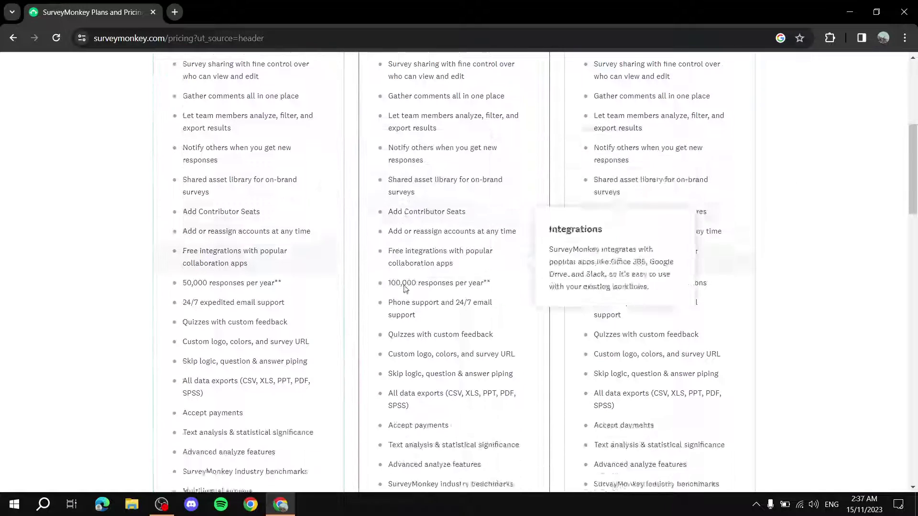
scroll(404, 288, down, 2)
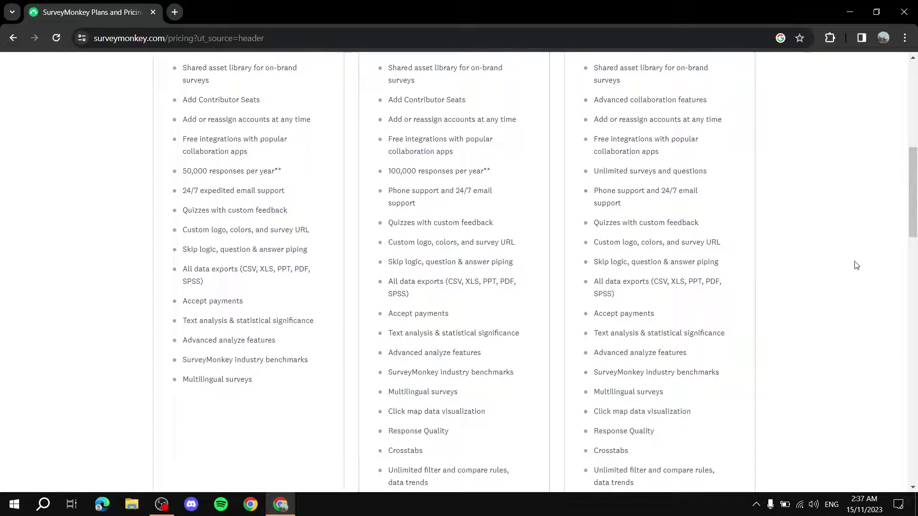
scroll(840, 296, down, 8)
scroll(808, 291, up, 10)
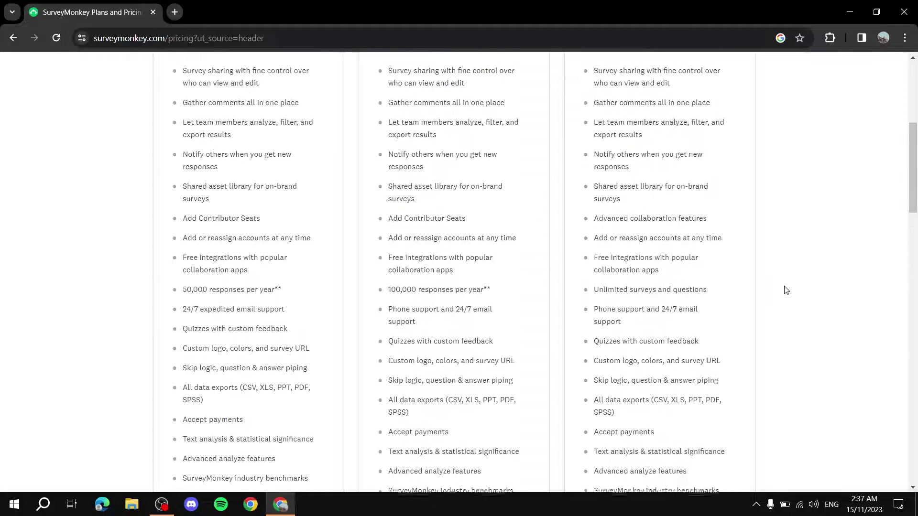
scroll(786, 290, up, 6)
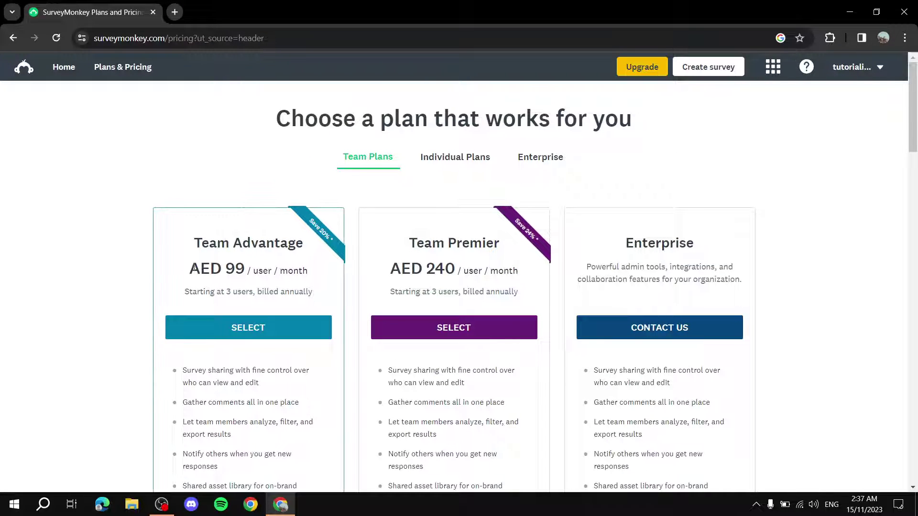
drag(192, 268, 244, 269)
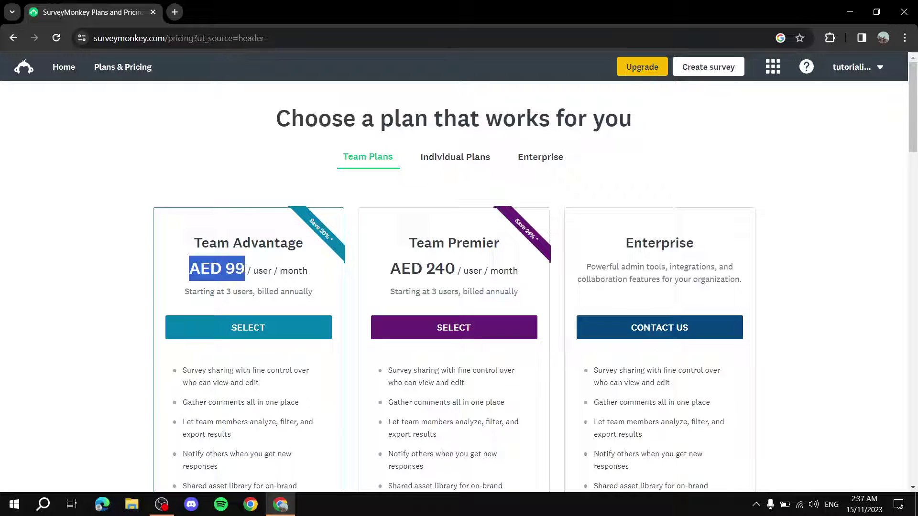
click(302, 268)
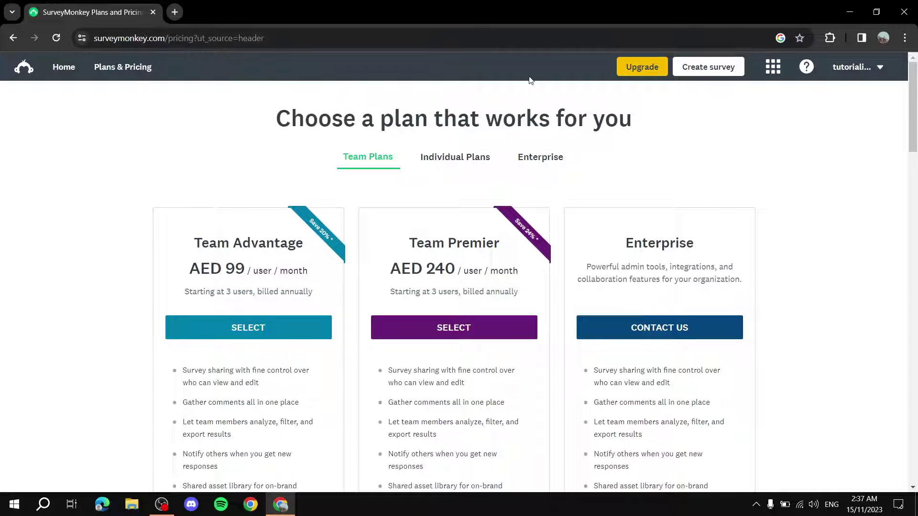
Open the start-from-scratch form for a new survey, view the survey category choices, and close the form
click(64, 67)
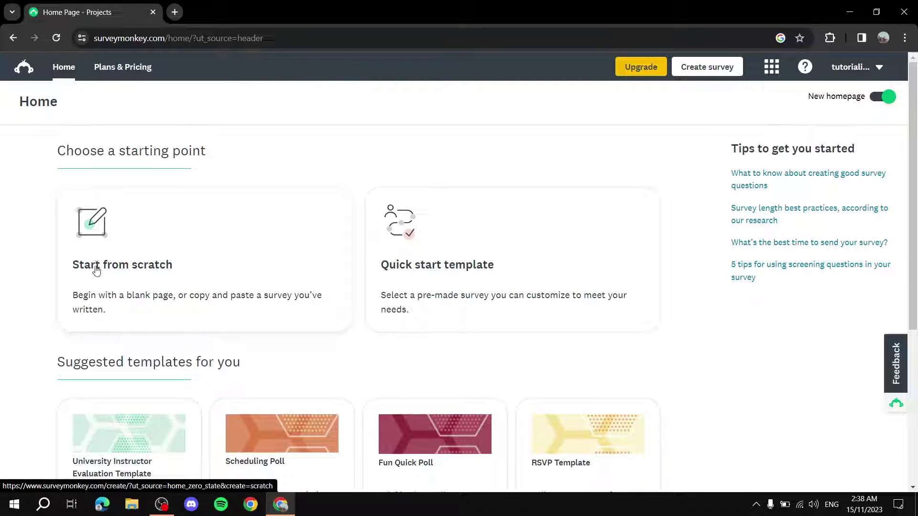
click(117, 250)
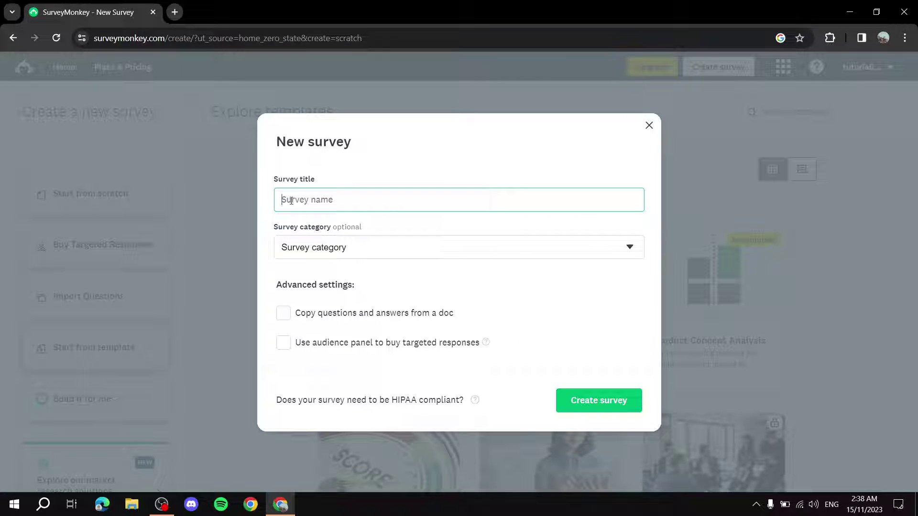
click(354, 246)
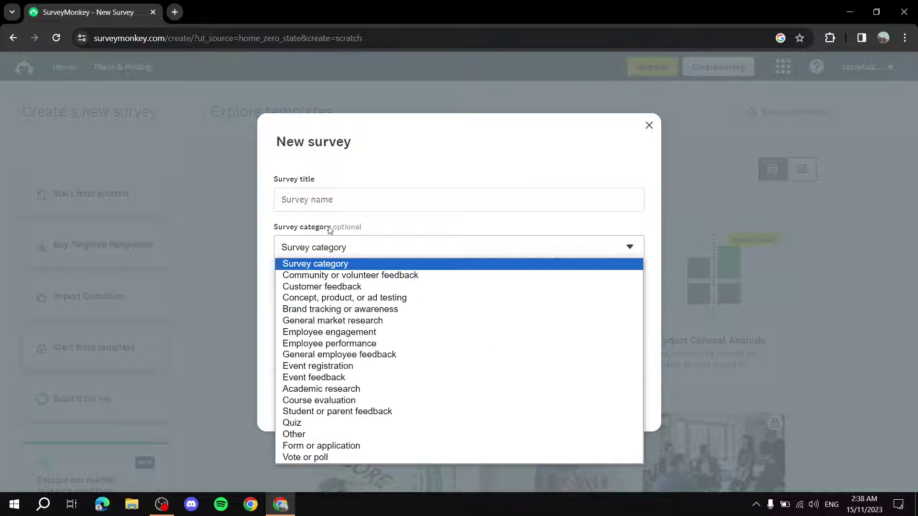
click(489, 248)
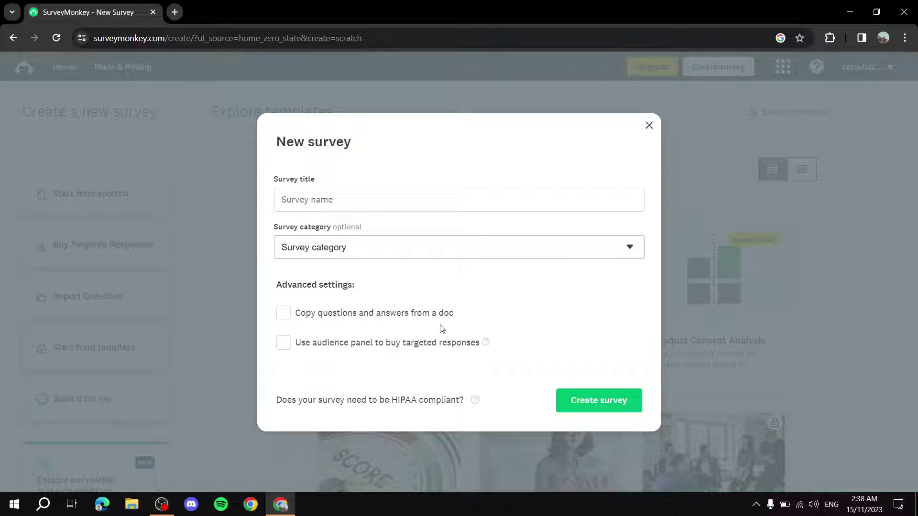
click(650, 126)
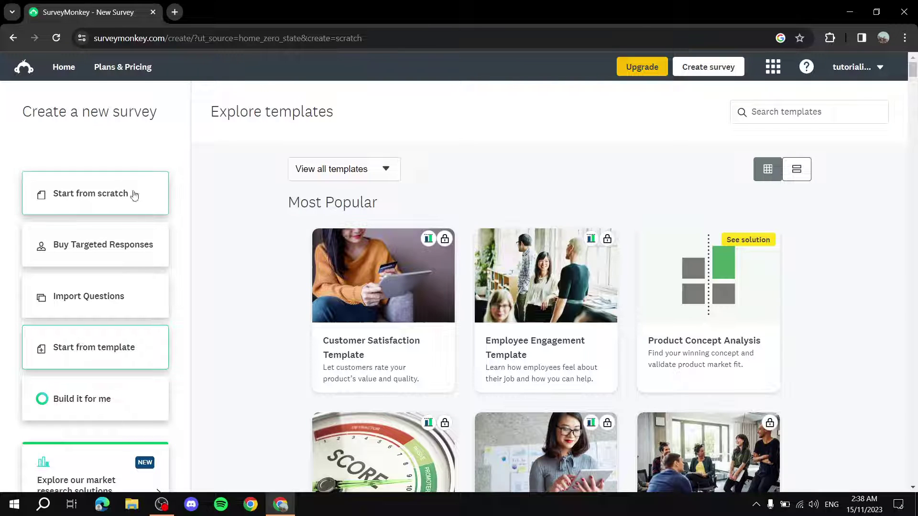
Create a survey from the quick start template on the home page and look through its placeholder questions
click(58, 68)
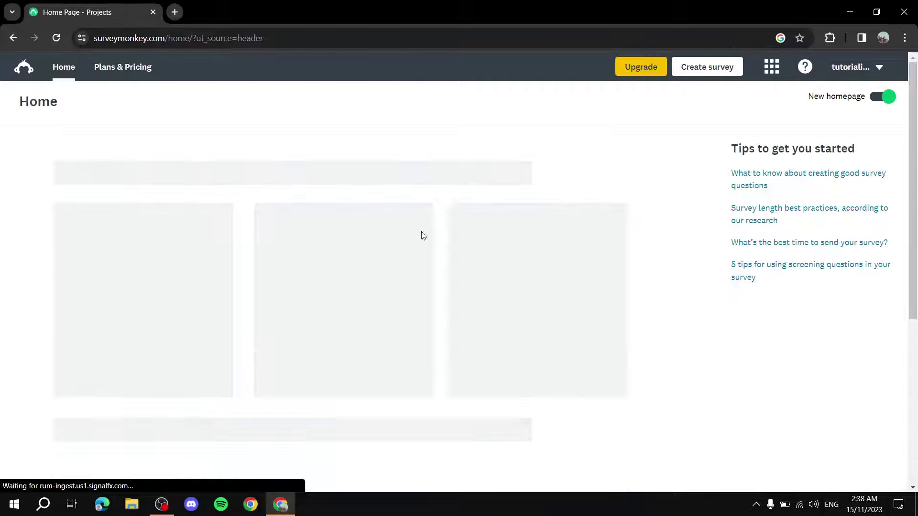
scroll(444, 261, down, 4)
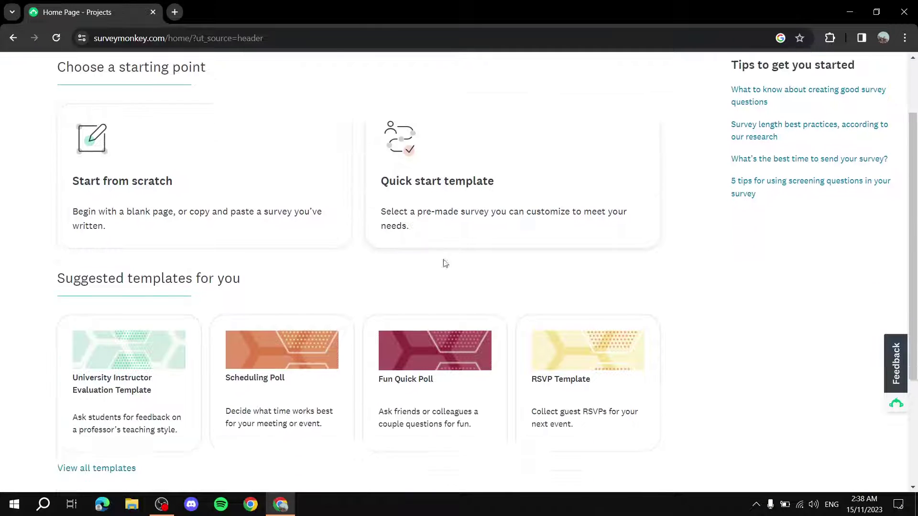
scroll(341, 434, up, 4)
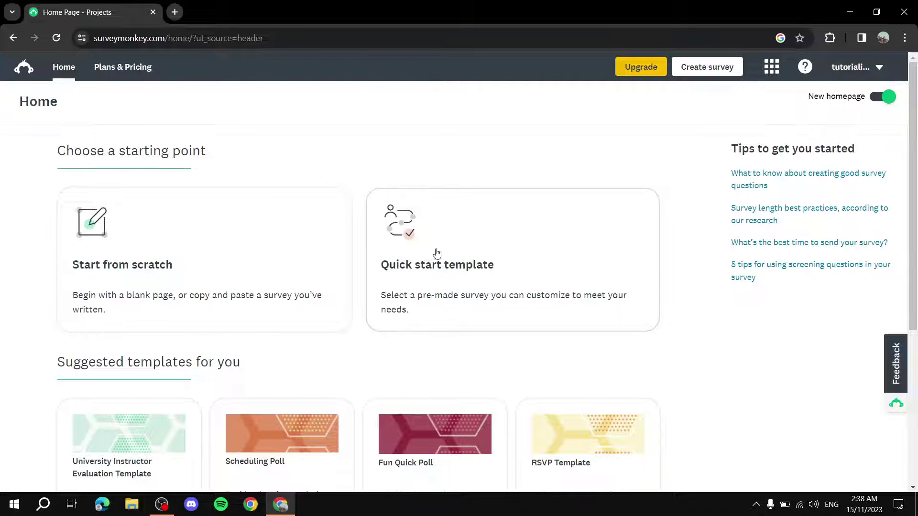
click(314, 292)
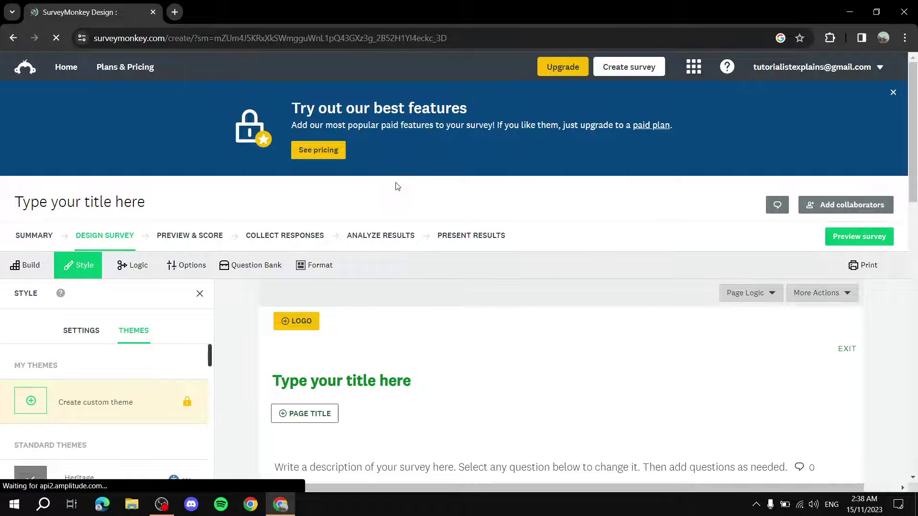
scroll(152, 252, down, 3)
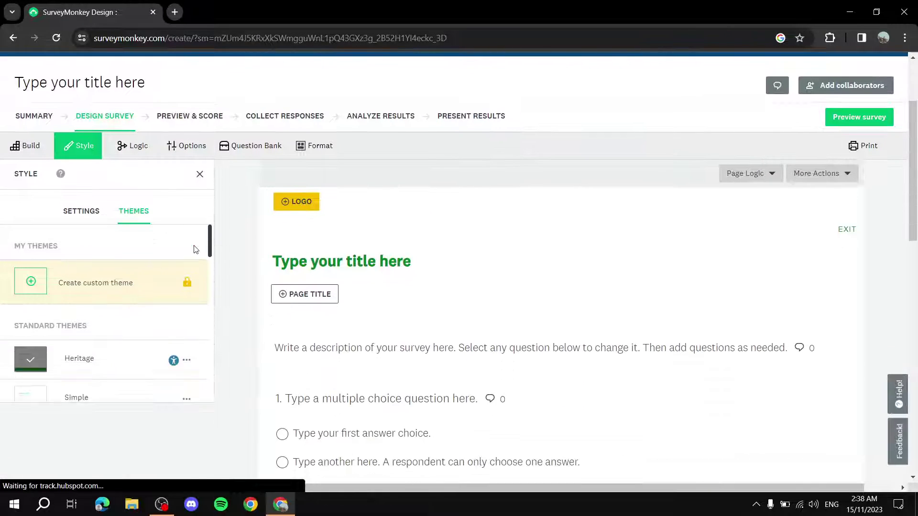
scroll(270, 219, down, 5)
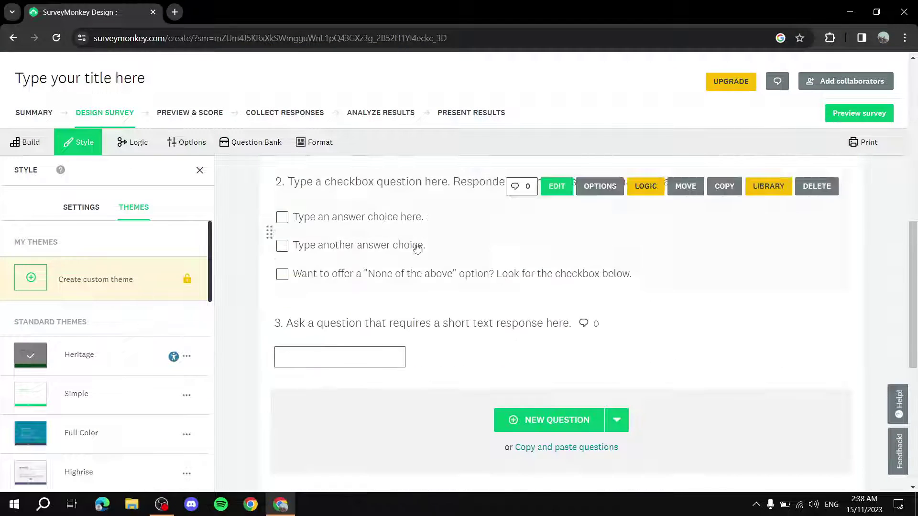
scroll(318, 286, up, 10)
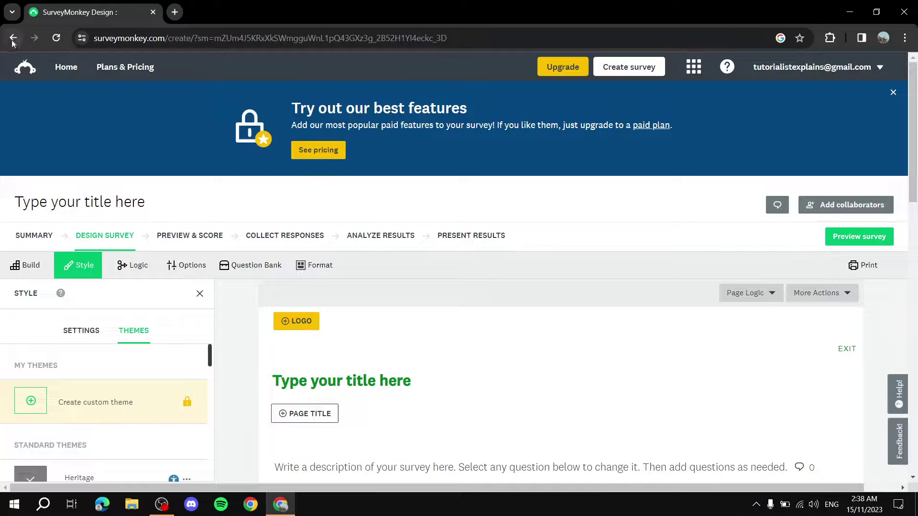
Create a new survey through the Import Questions option and dismiss the import dialog without adding any questions
click(67, 69)
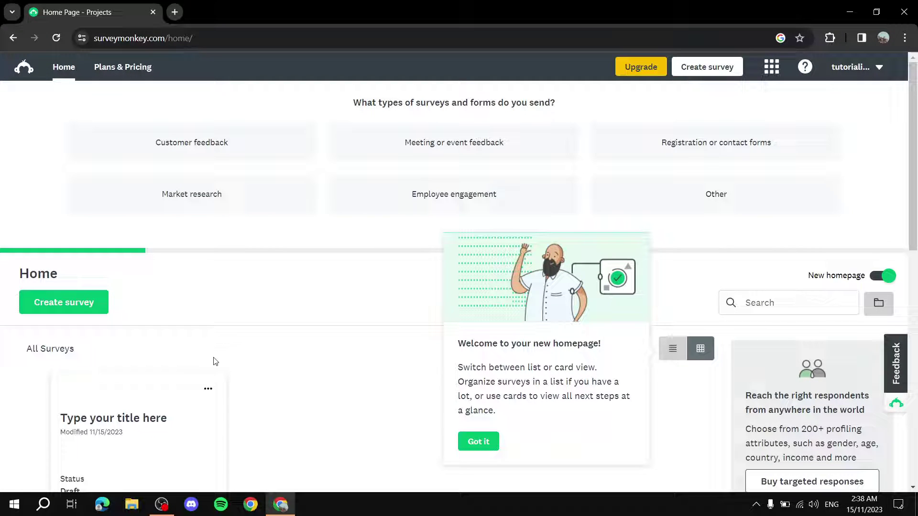
scroll(119, 318, down, 1)
scroll(45, 336, up, 1)
click(63, 307)
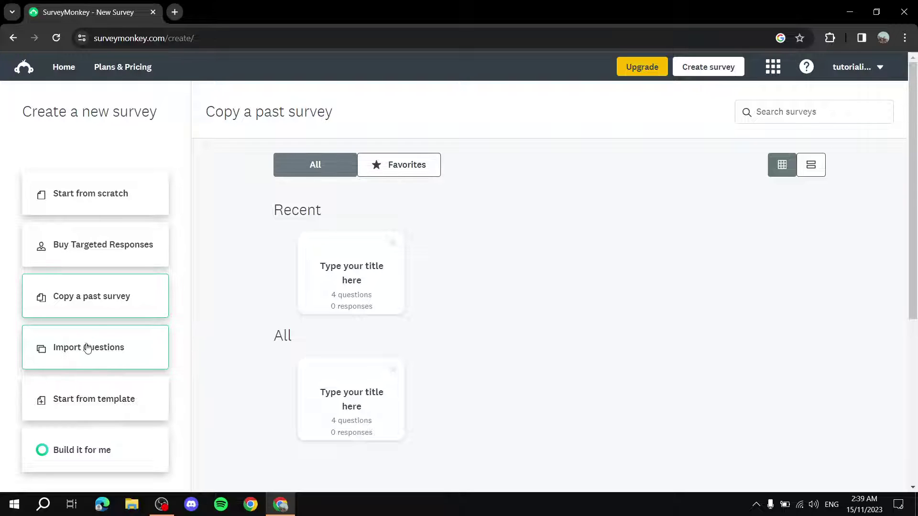
click(117, 341)
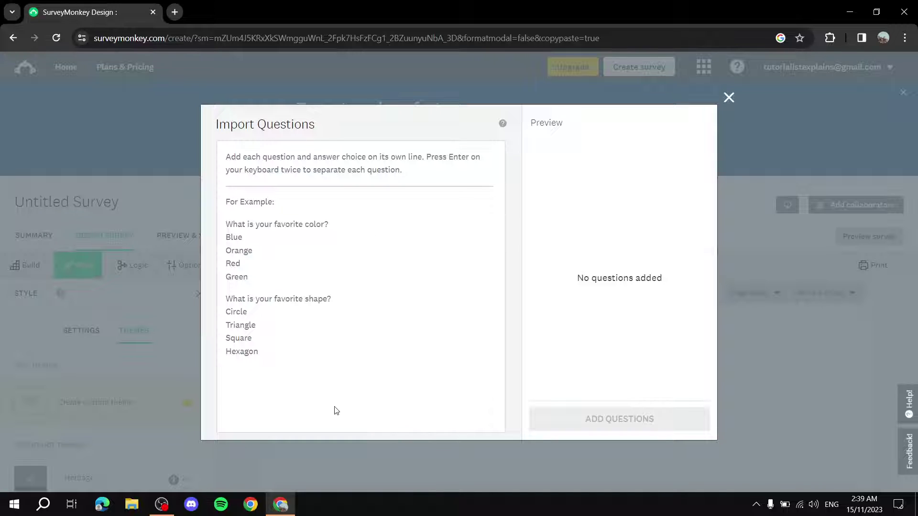
click(729, 97)
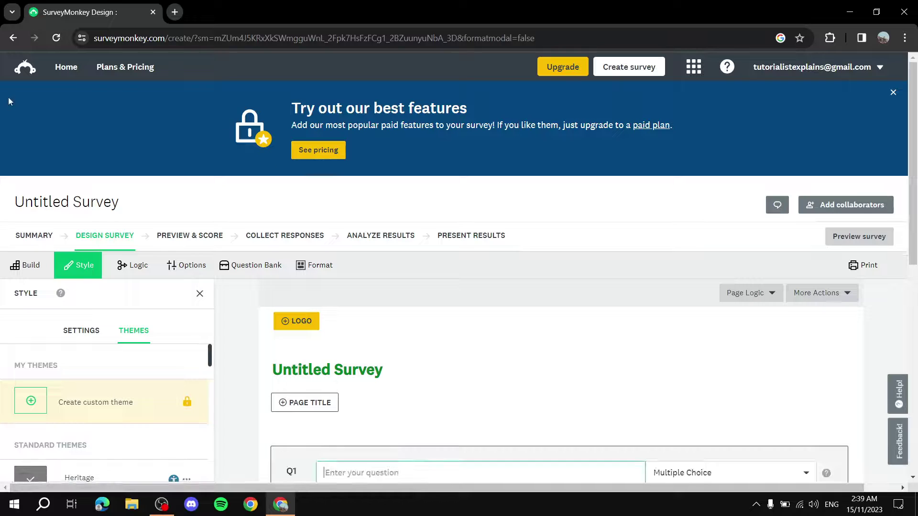
scroll(194, 291, down, 3)
scroll(113, 185, up, 3)
Begin another new survey from a template and search the survey templates for "animal"
click(16, 41)
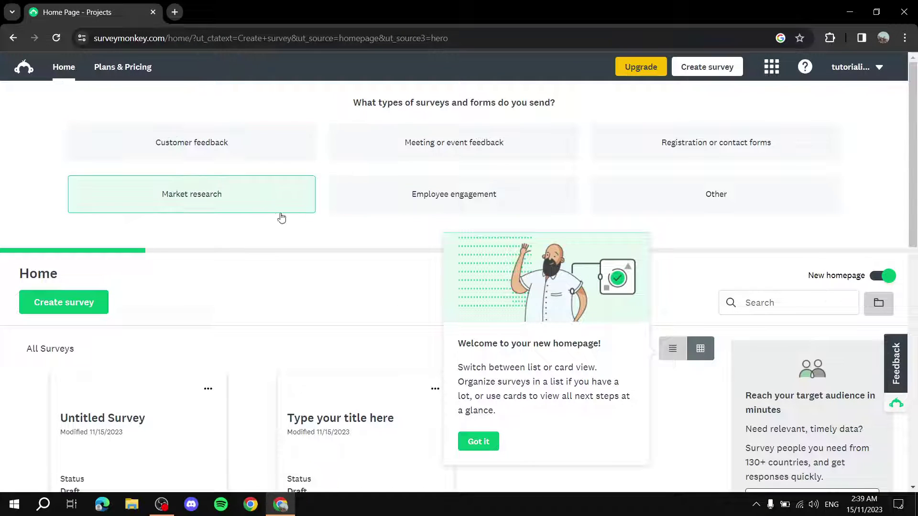
click(83, 302)
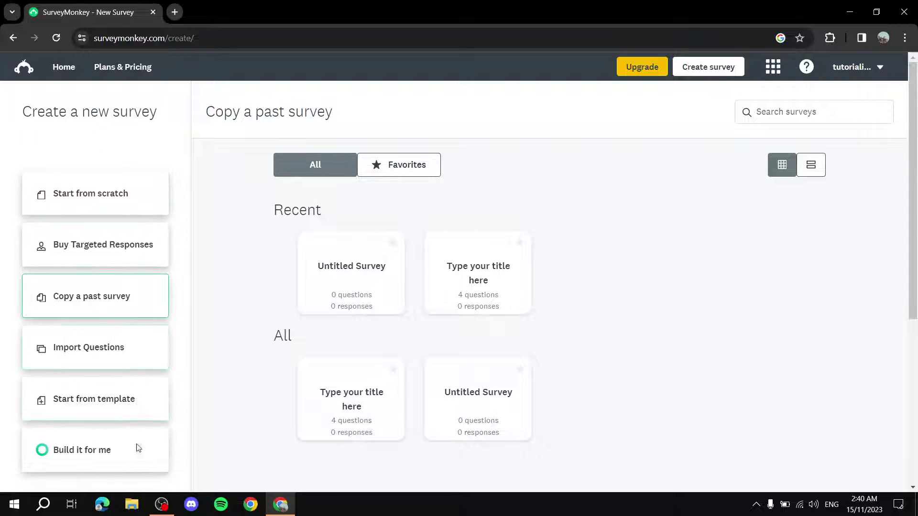
click(87, 402)
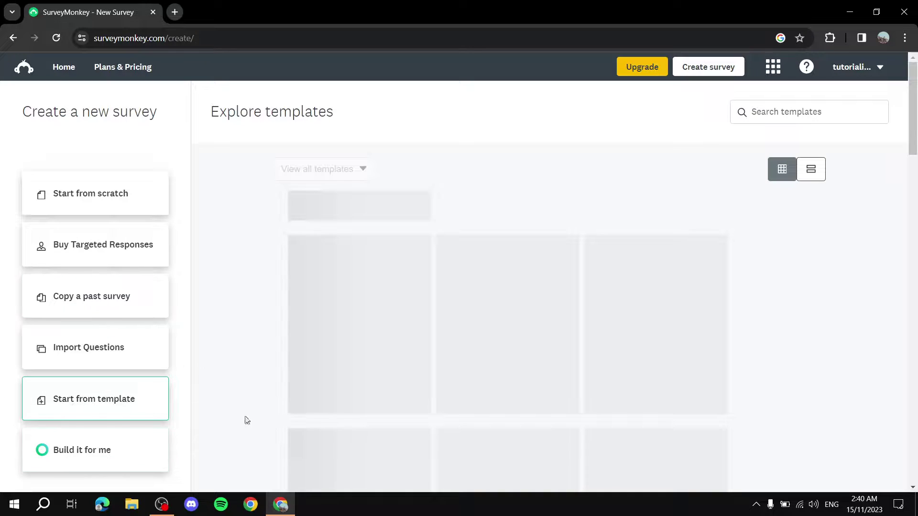
click(764, 113)
text(animal)
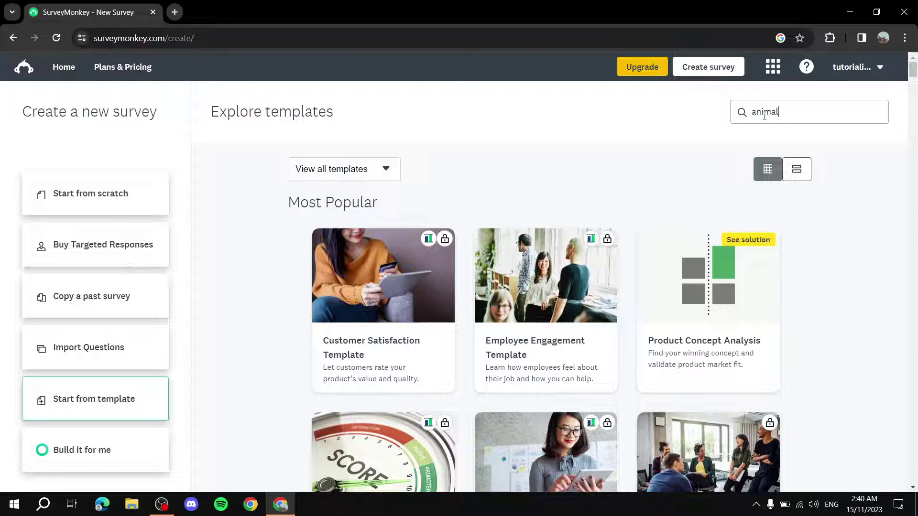
key(Return)
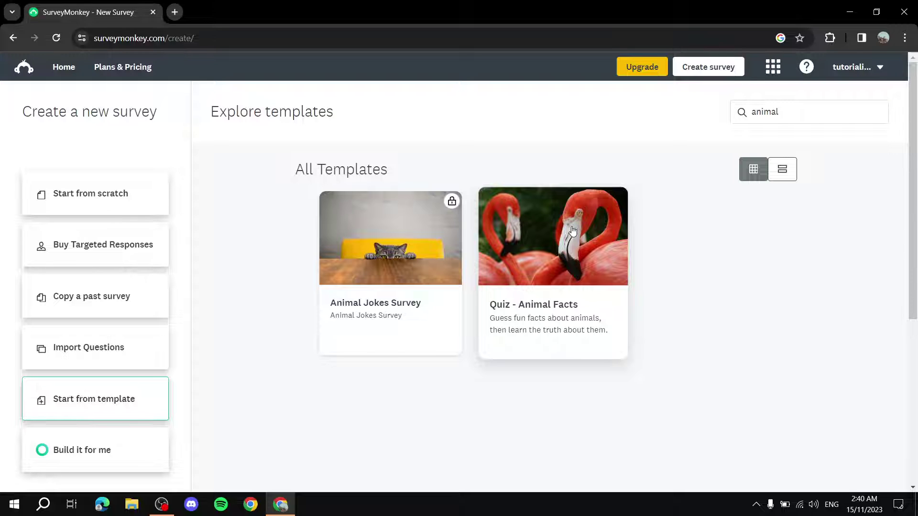
Preview the Quiz - Animal Facts template, including its question and usage counts, and use it to create a survey
click(569, 262)
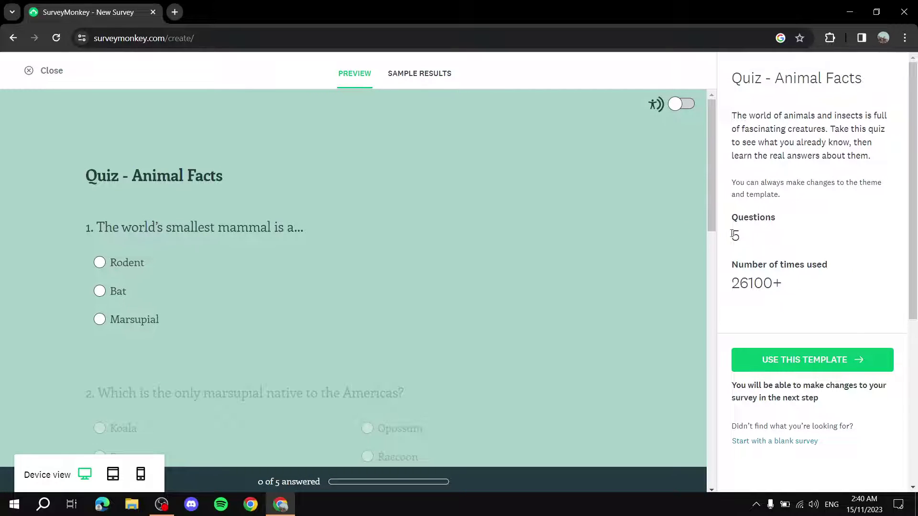
drag(732, 239, 750, 238)
click(754, 241)
drag(739, 287, 786, 292)
click(754, 241)
drag(730, 239, 740, 235)
click(832, 362)
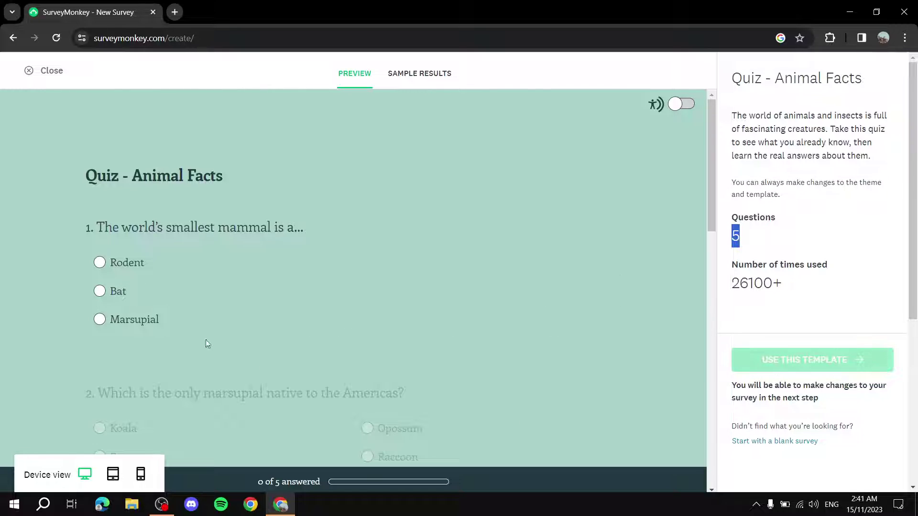
scroll(208, 344, down, 7)
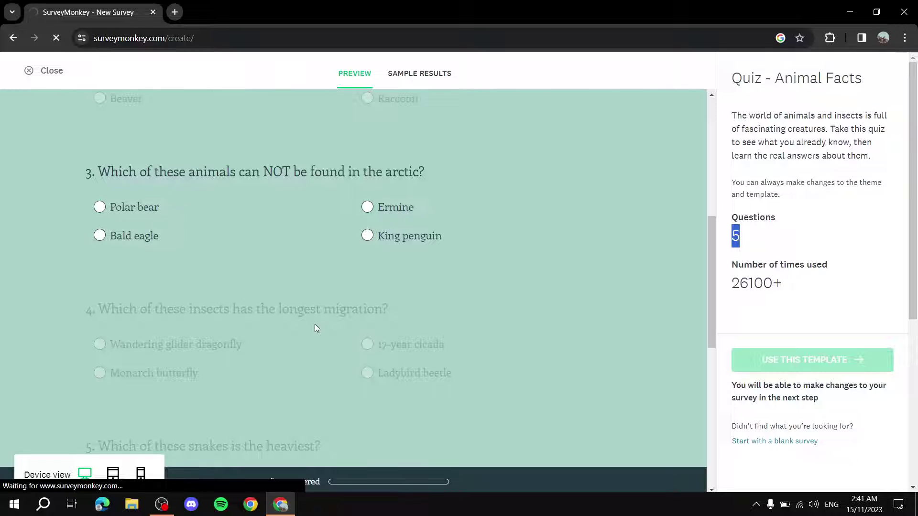
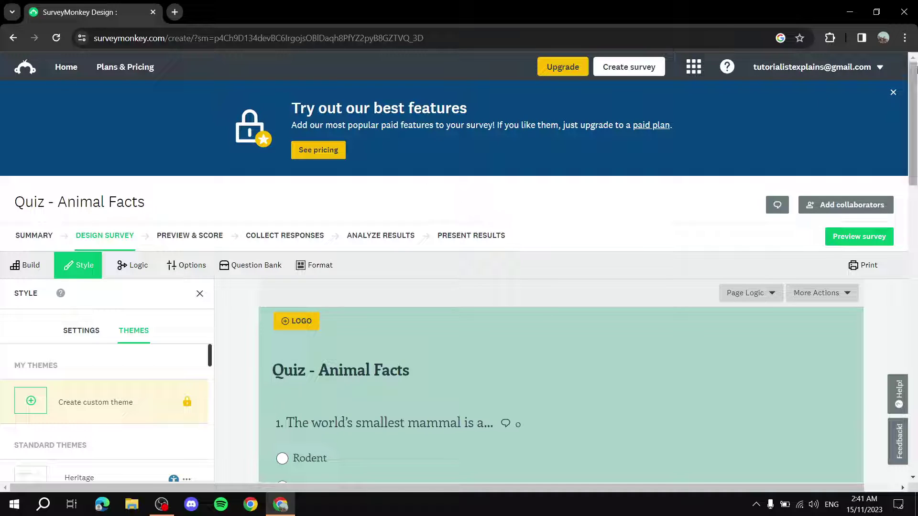
Dismiss the paid features banner and compare the Team plan's collaborator benefits with the current plan, including the number of survey editors
click(893, 92)
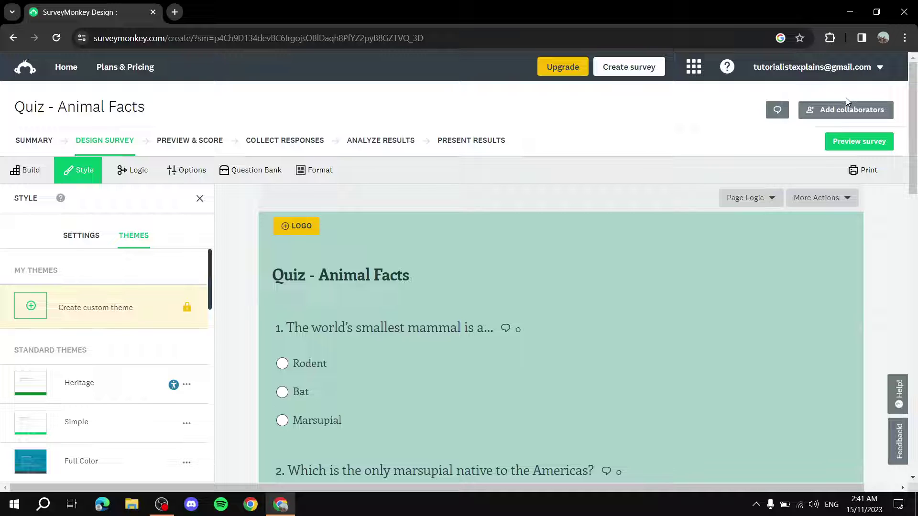
click(849, 112)
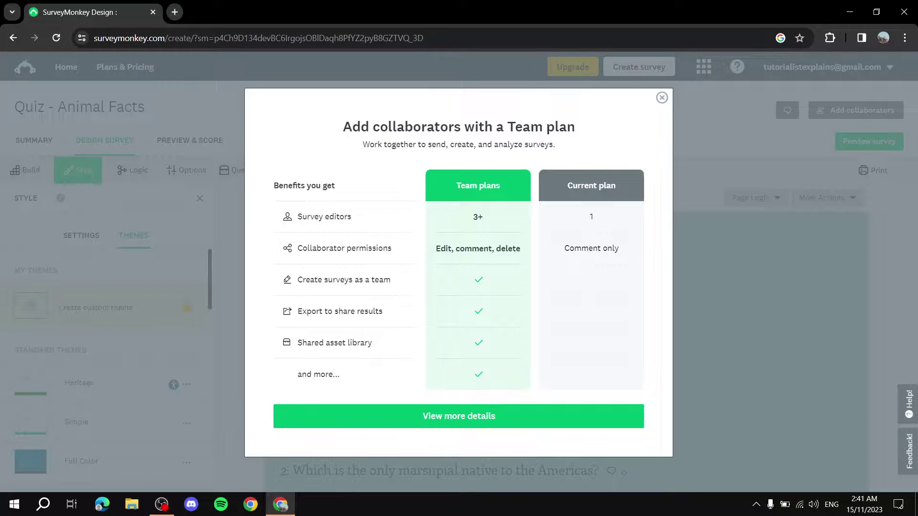
drag(456, 186, 505, 185)
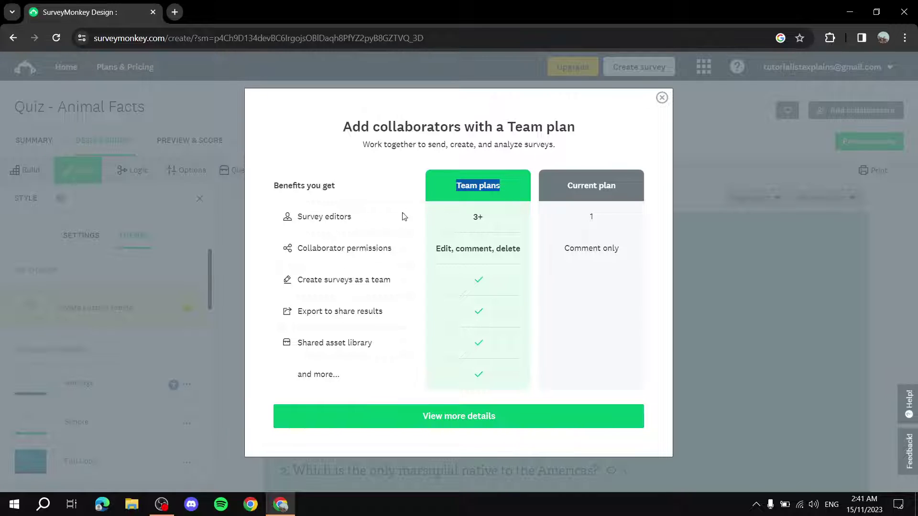
drag(464, 218, 500, 216)
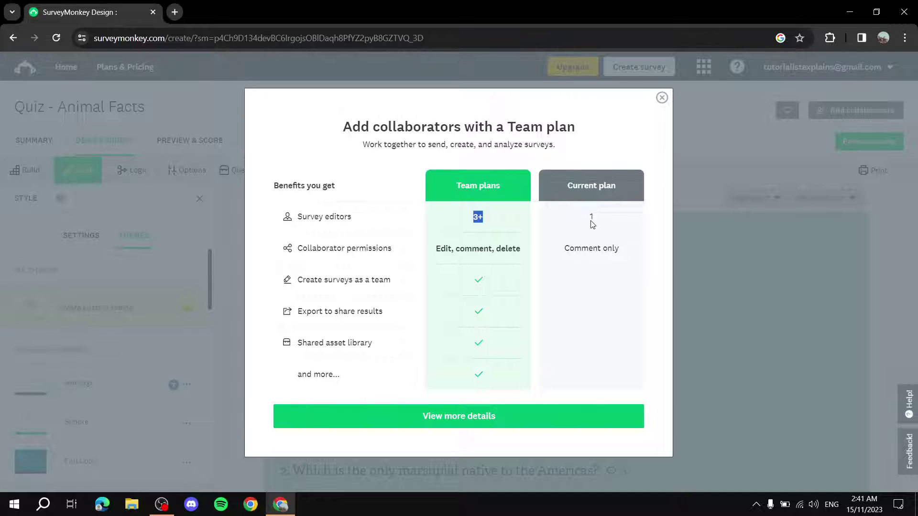
drag(587, 219, 600, 216)
click(662, 97)
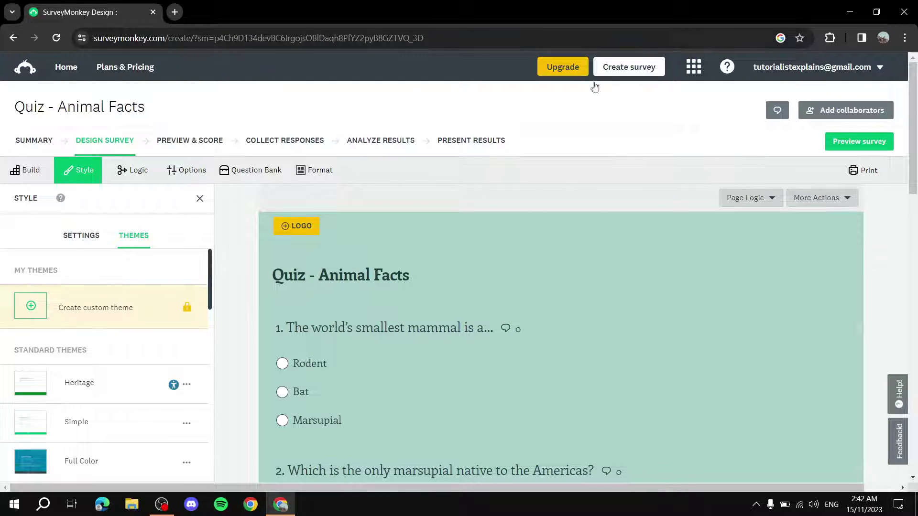
Open the Quiz - Animal Facts summary and examine its SurveyMonkey Genius completion rate and estimated time to complete
click(32, 141)
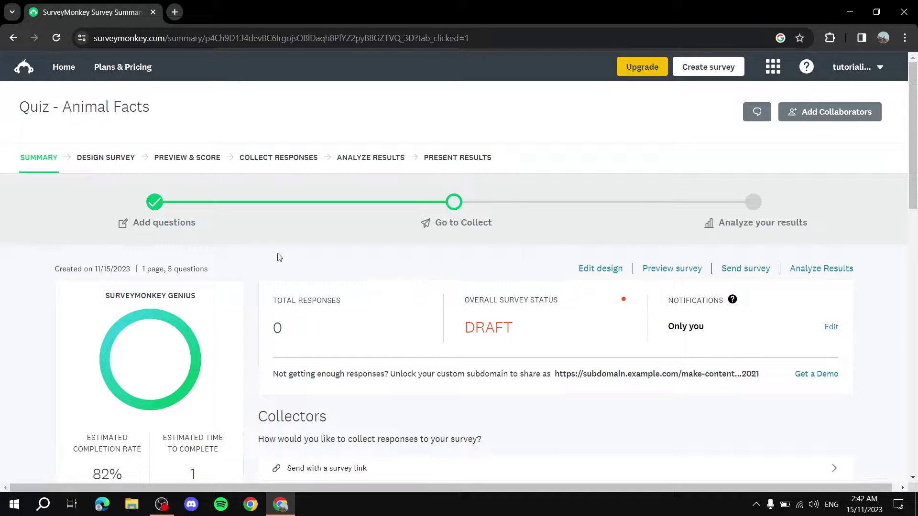
scroll(281, 272, down, 1)
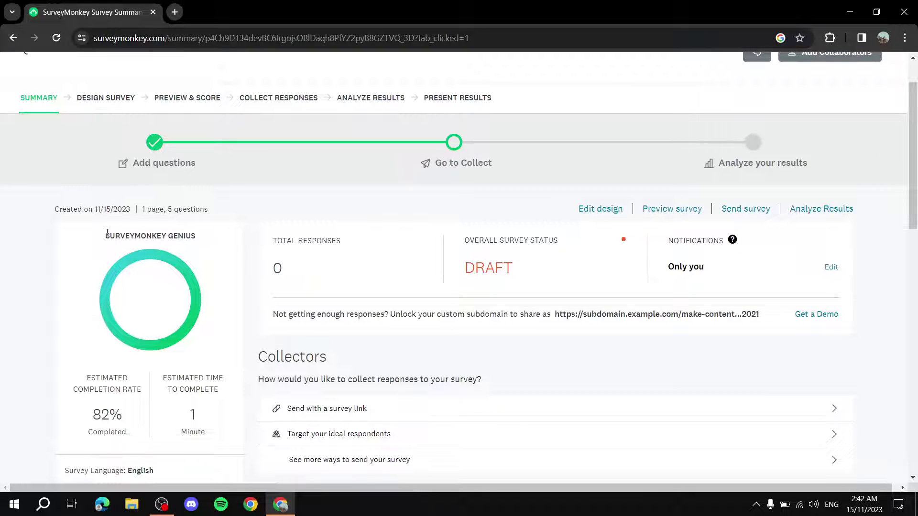
drag(107, 233, 202, 239)
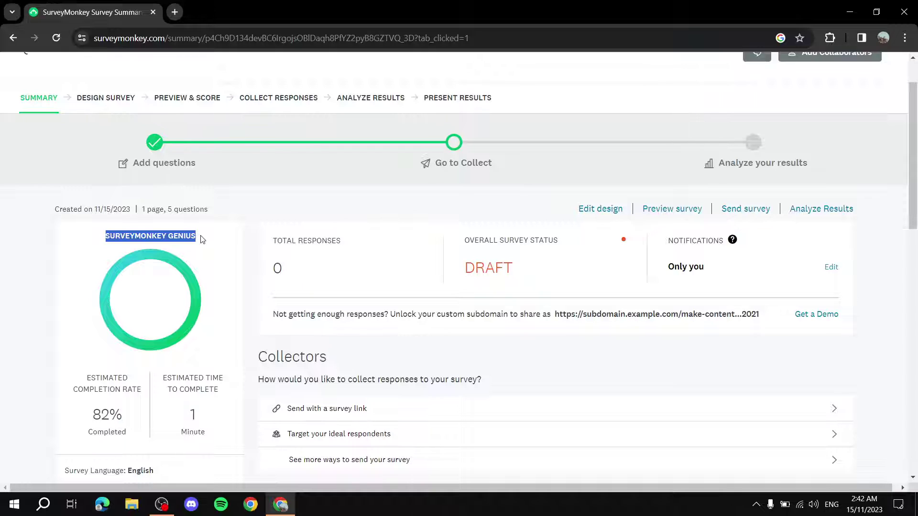
drag(67, 428, 124, 420)
click(133, 412)
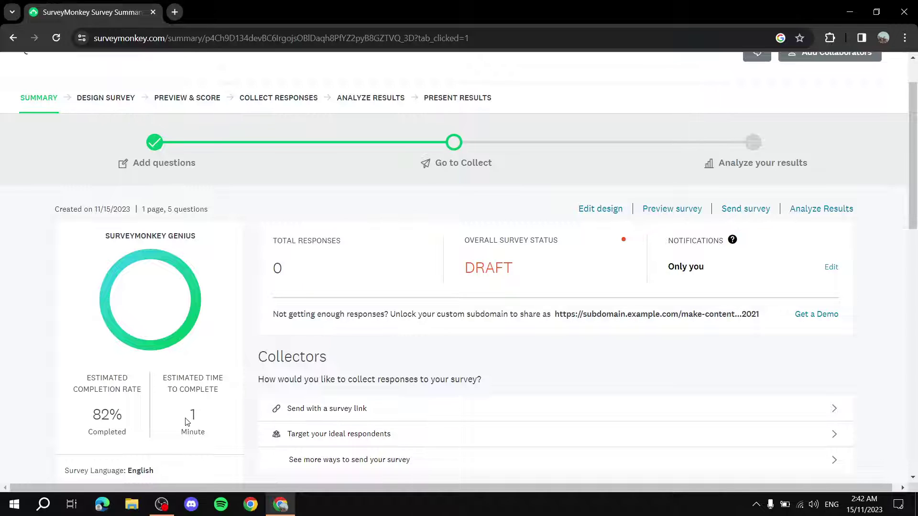
drag(187, 422, 203, 419)
click(206, 414)
drag(180, 416, 205, 418)
click(208, 426)
Look over the Collectors section and the overall status on the survey summary
scroll(199, 428, down, 1)
drag(256, 297, 330, 297)
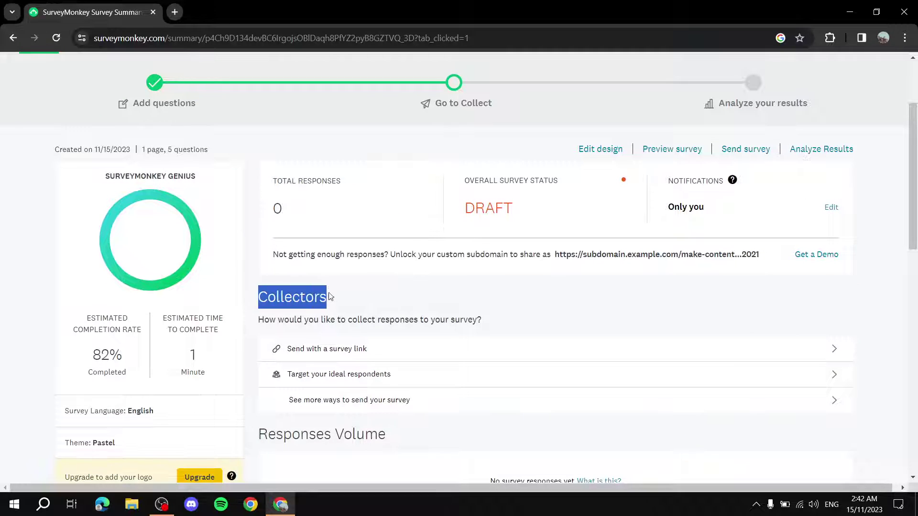
scroll(374, 290, up, 2)
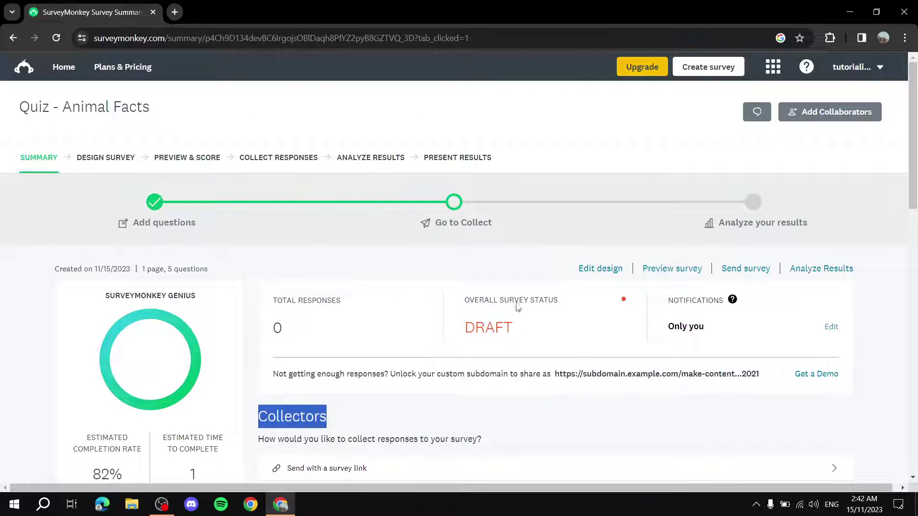
click(358, 268)
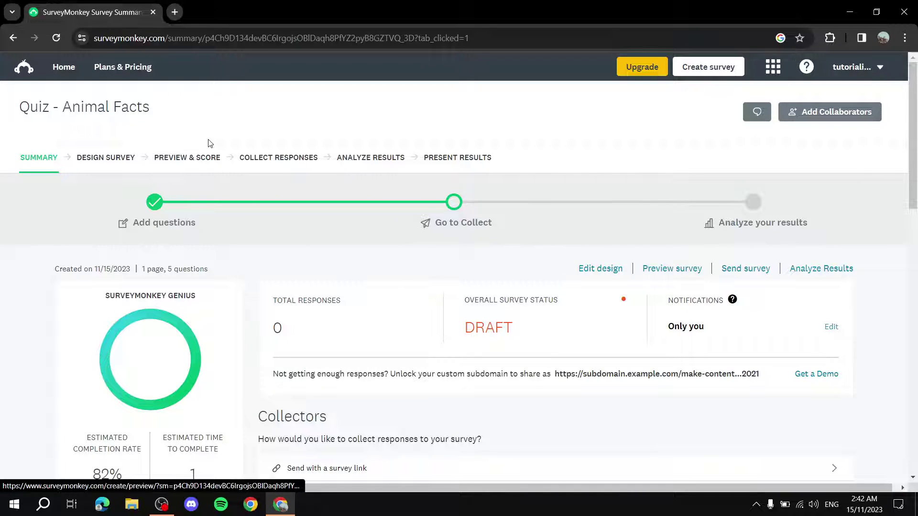
Preview the quiz with its score and read through all of its questions
click(202, 158)
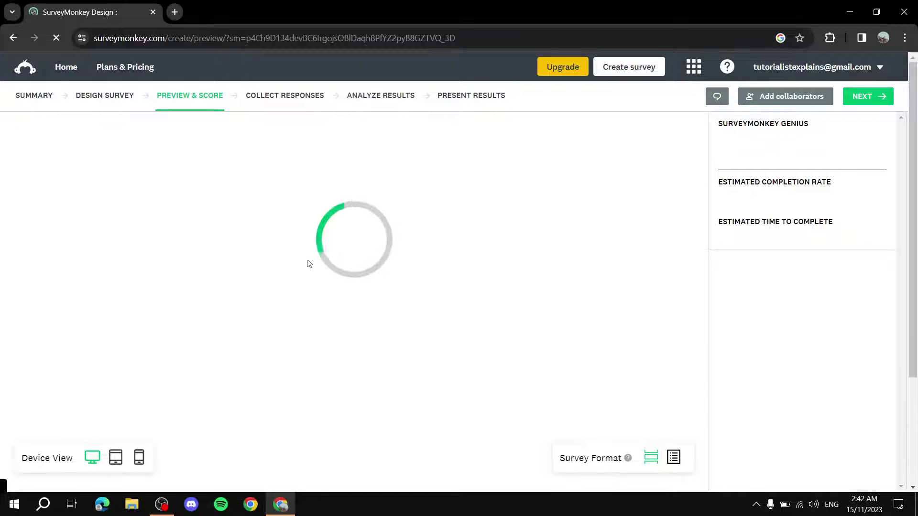
scroll(518, 236, down, 8)
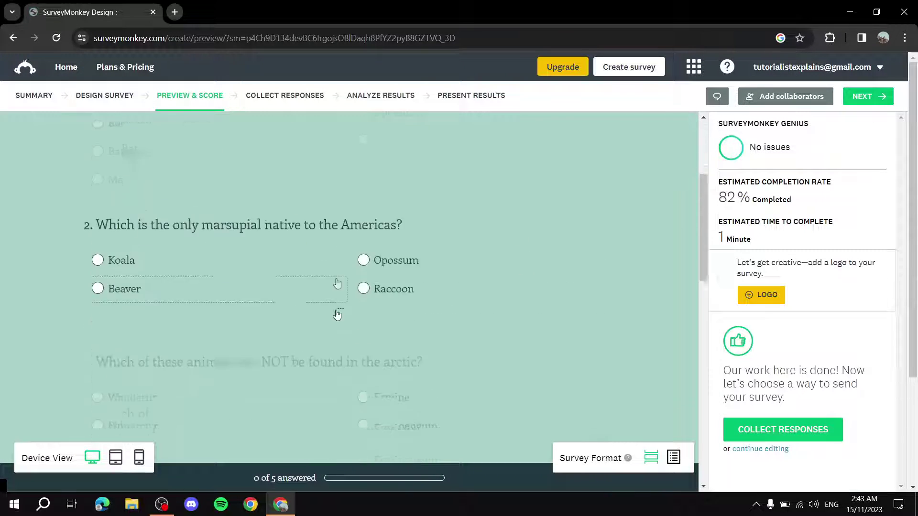
scroll(463, 312, down, 5)
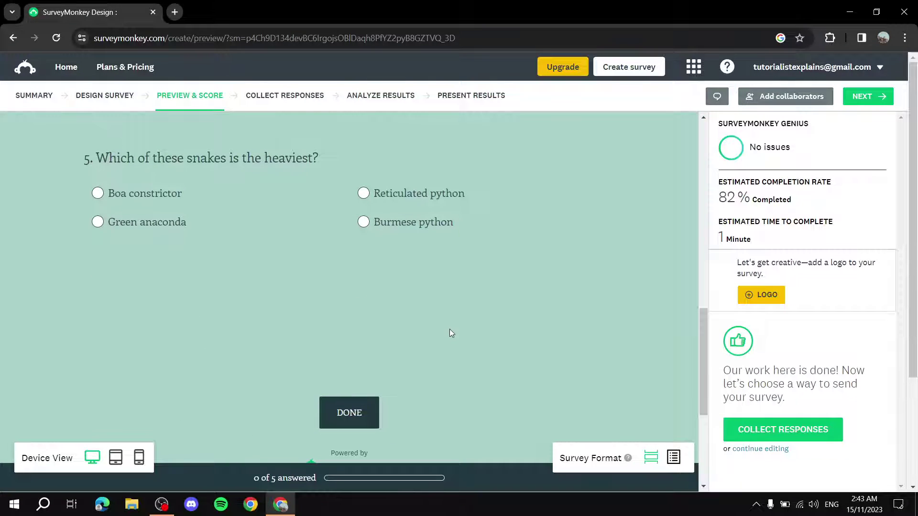
scroll(445, 334, up, 8)
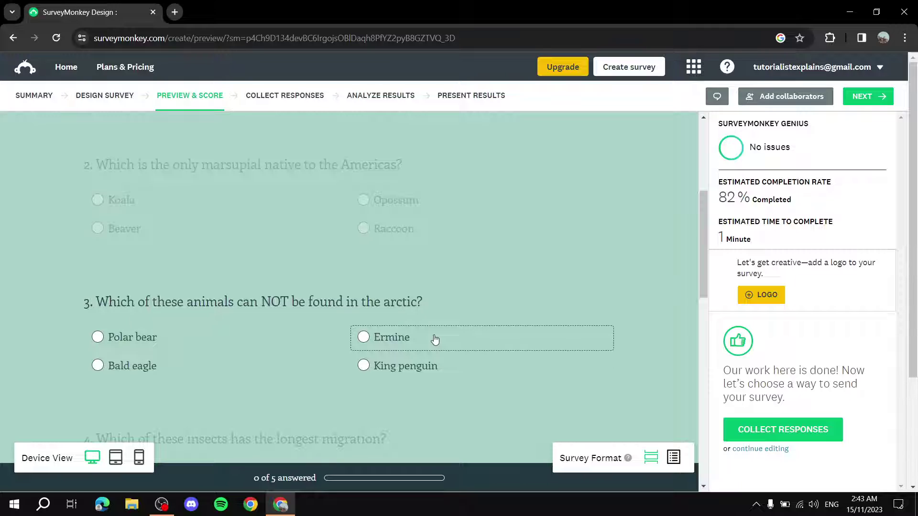
scroll(435, 339, up, 5)
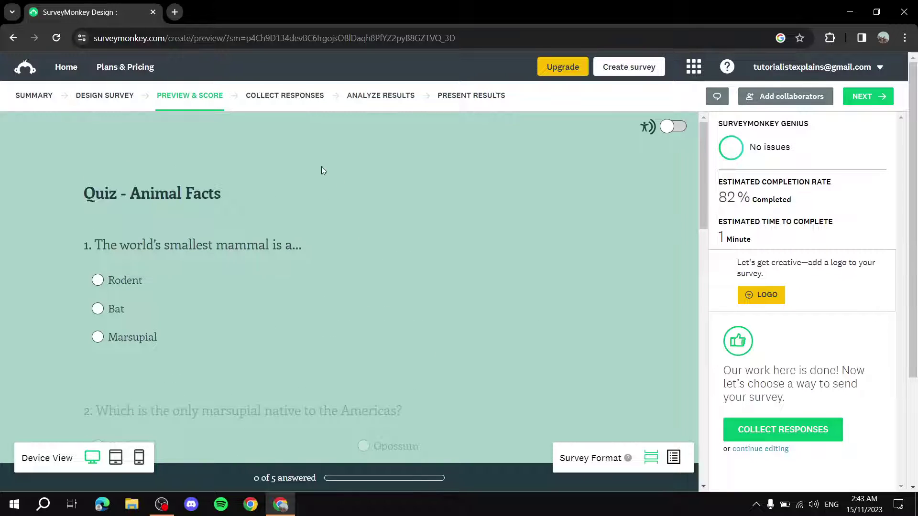
Open the response collection page and compare the Send surveys your way and Target your ideal respondents options
click(288, 97)
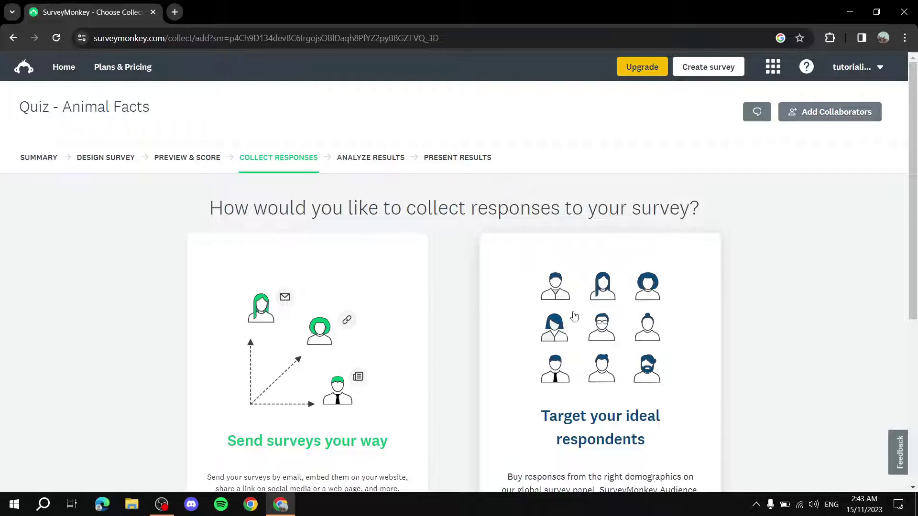
scroll(652, 304, down, 1)
scroll(519, 272, down, 3)
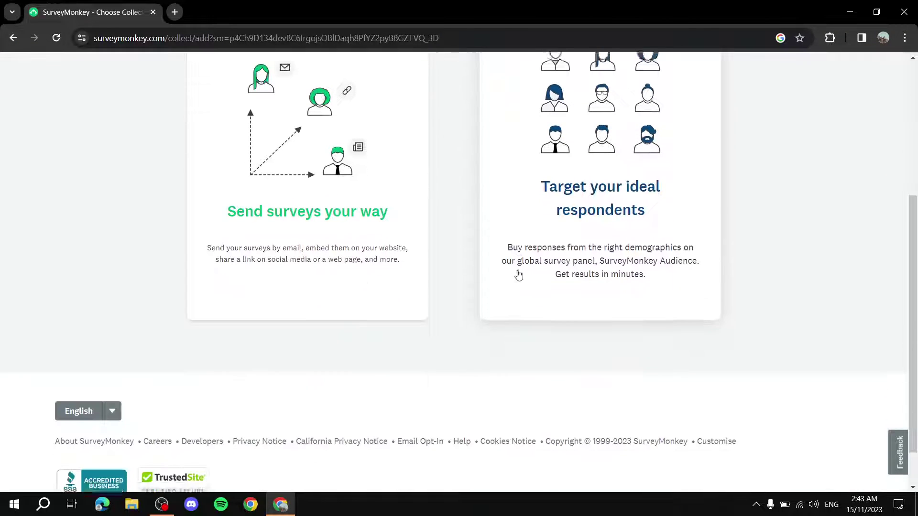
scroll(449, 300, up, 1)
scroll(459, 239, up, 1)
scroll(401, 202, down, 2)
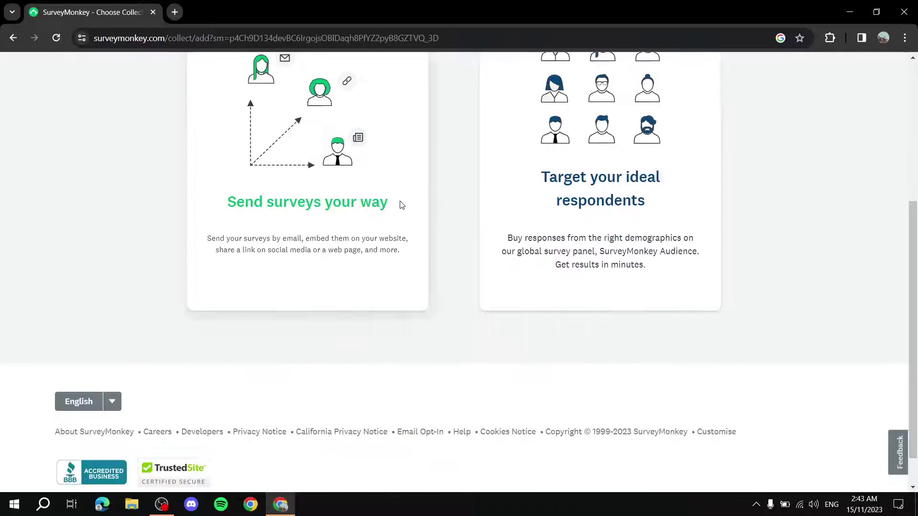
Choose Send surveys your way, review the collection methods, and create a web link collector with Share a survey link
scroll(442, 183, up, 1)
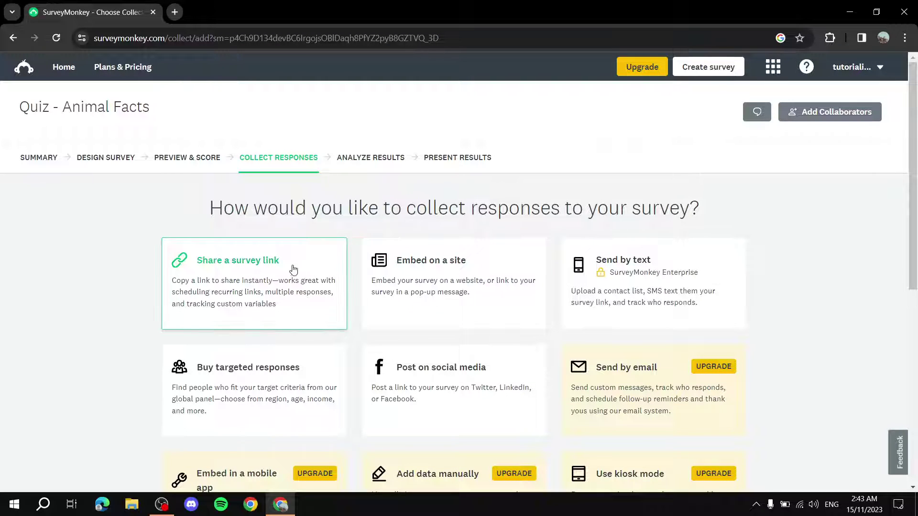
scroll(693, 266, down, 2)
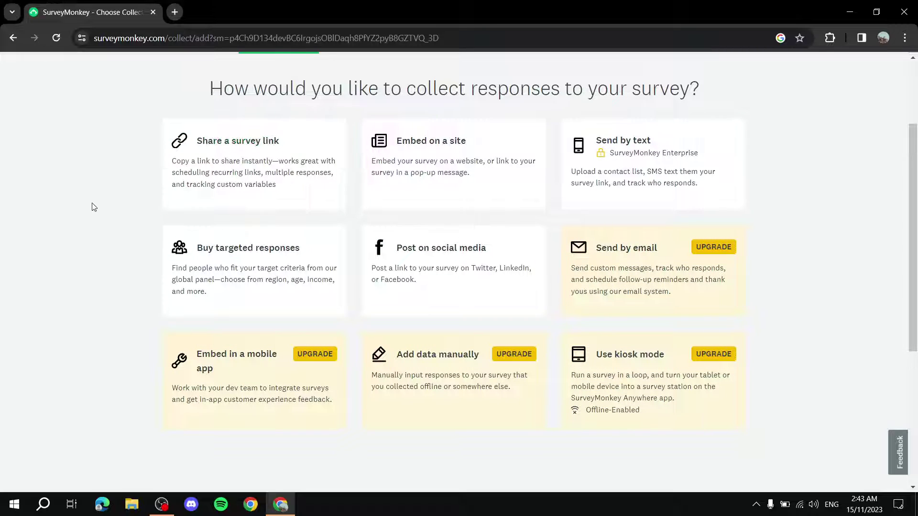
click(255, 160)
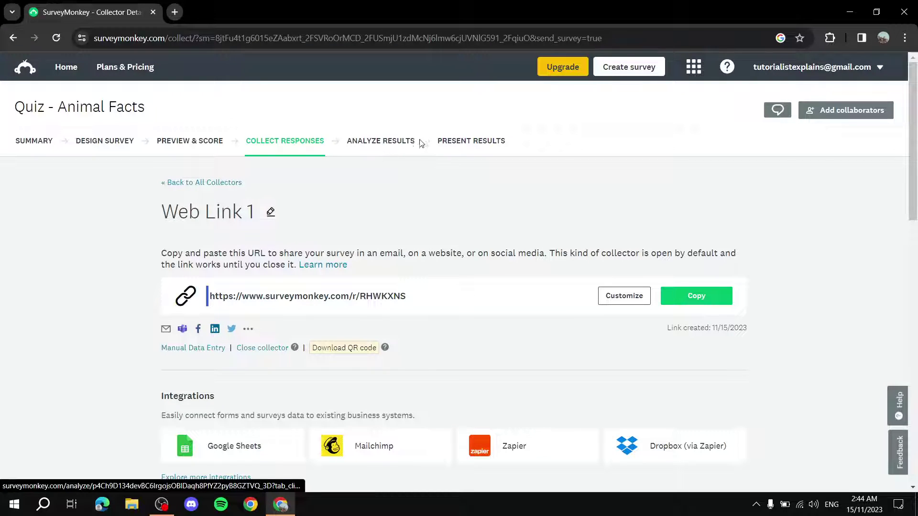
Return to the survey design and check the logo options in the style settings
click(211, 142)
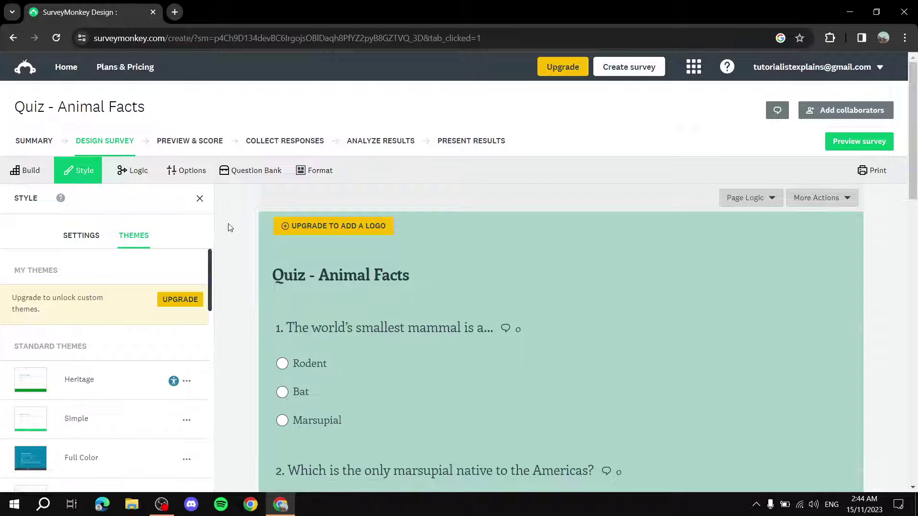
scroll(250, 263, down, 2)
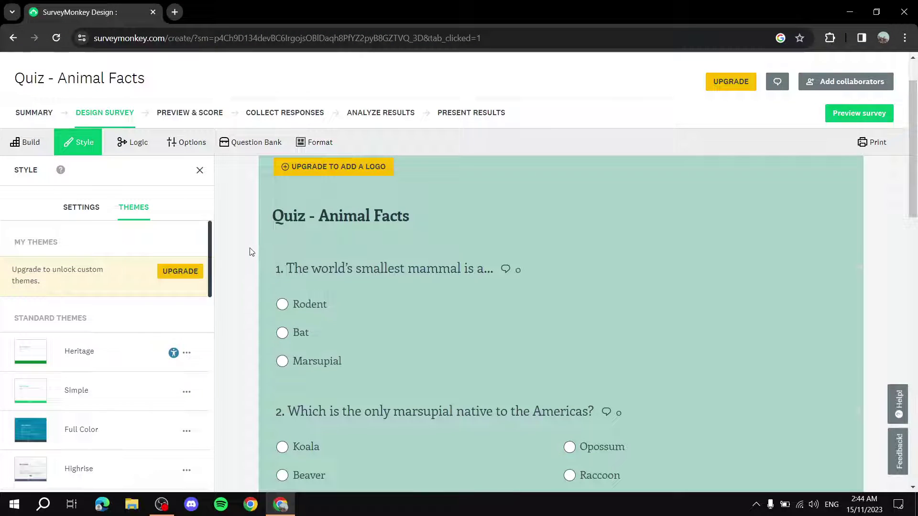
click(92, 215)
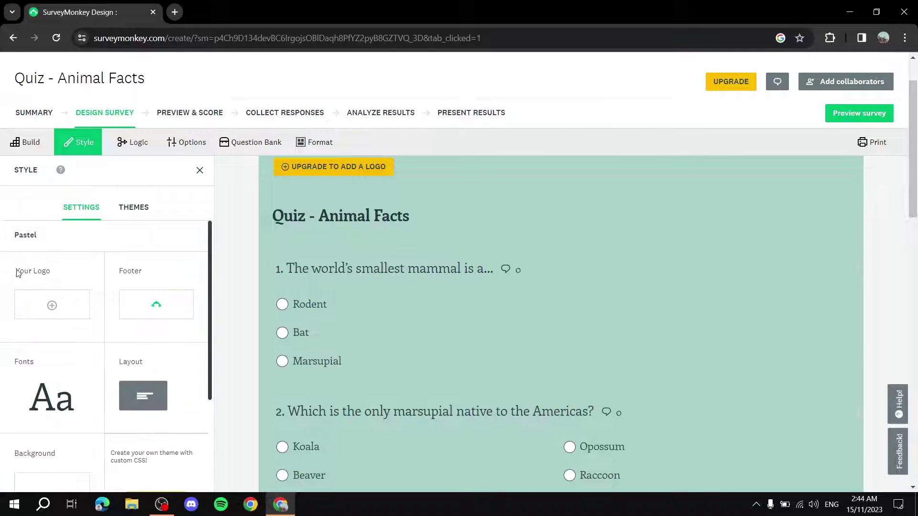
click(47, 309)
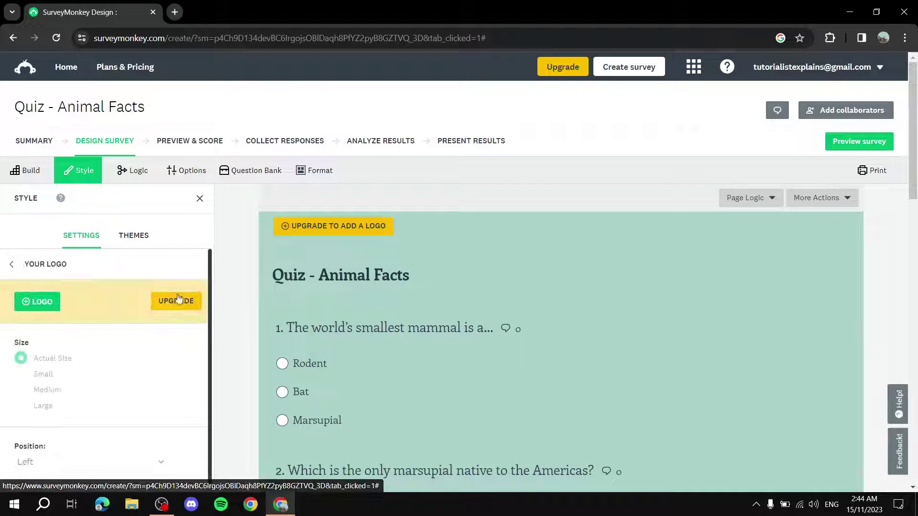
click(13, 265)
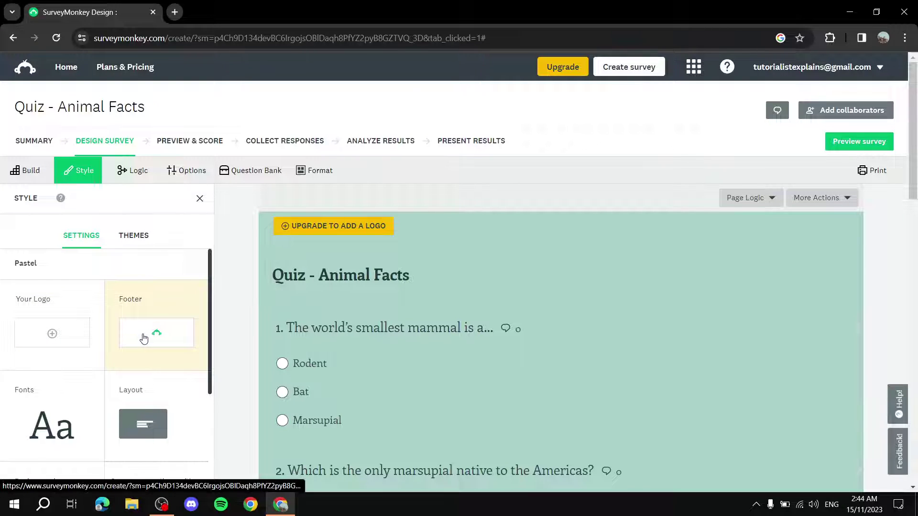
Check the footer options in the style settings and the SurveyMonkey footer at the end of the survey
click(144, 339)
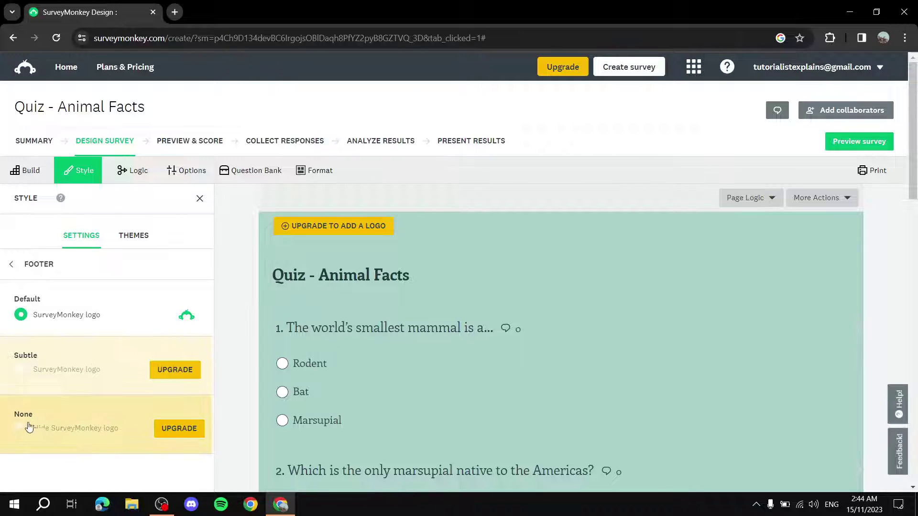
scroll(435, 368, down, 15)
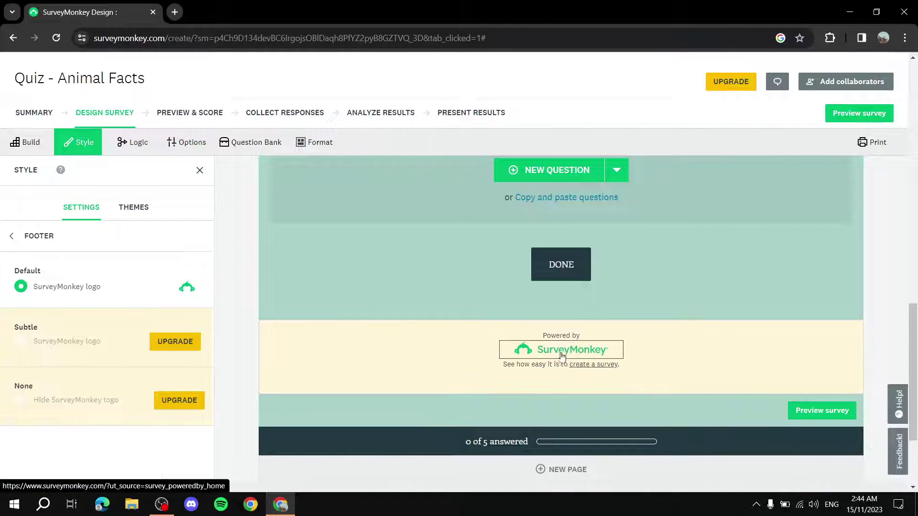
click(12, 235)
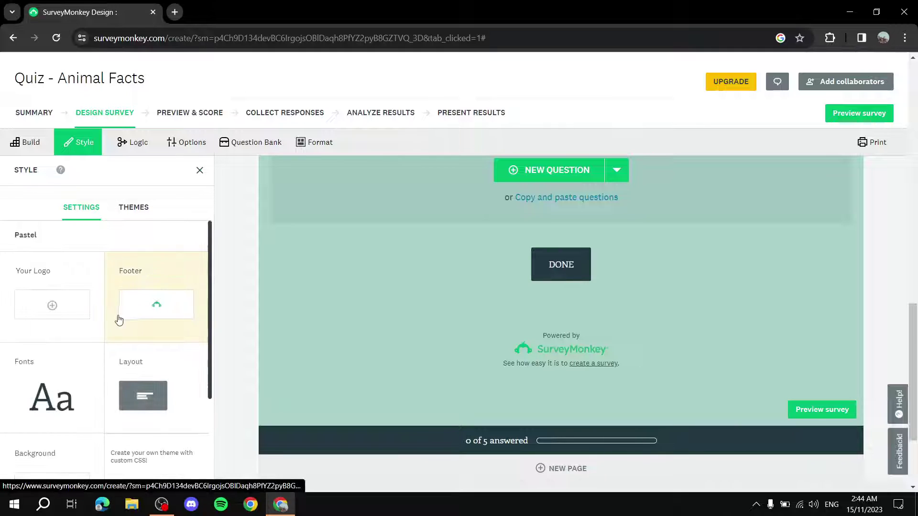
View the font settings for the survey's title and questions, and return to the style overview
scroll(105, 363, down, 1)
click(75, 332)
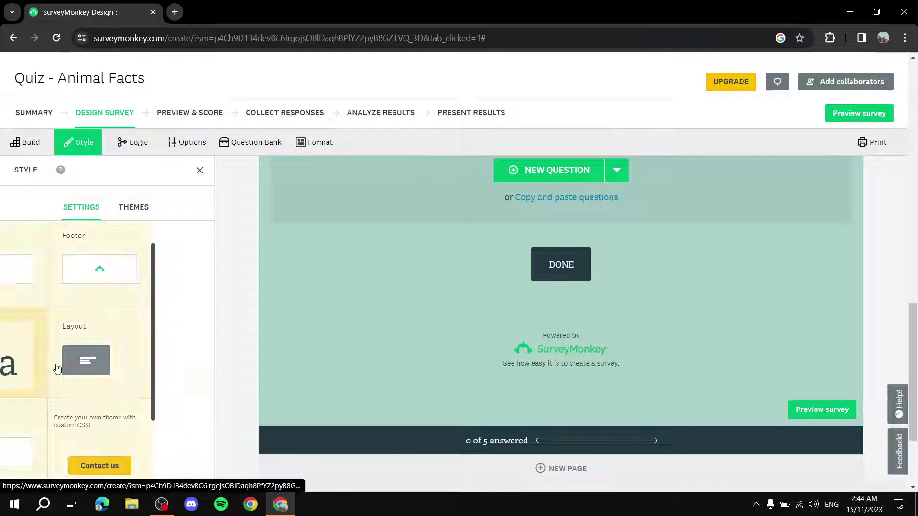
scroll(151, 326, down, 2)
scroll(153, 323, up, 2)
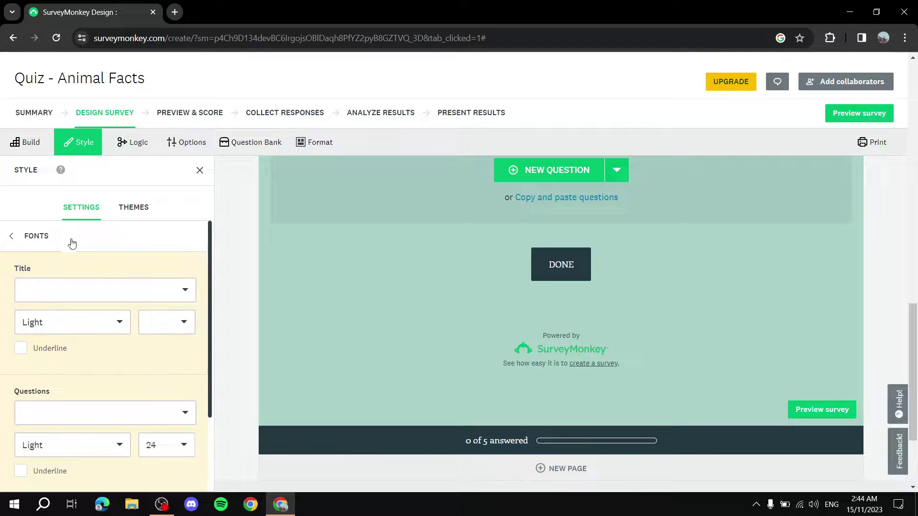
click(11, 238)
Look over the layout, background, custom CSS and color options in the style settings
scroll(115, 334, down, 2)
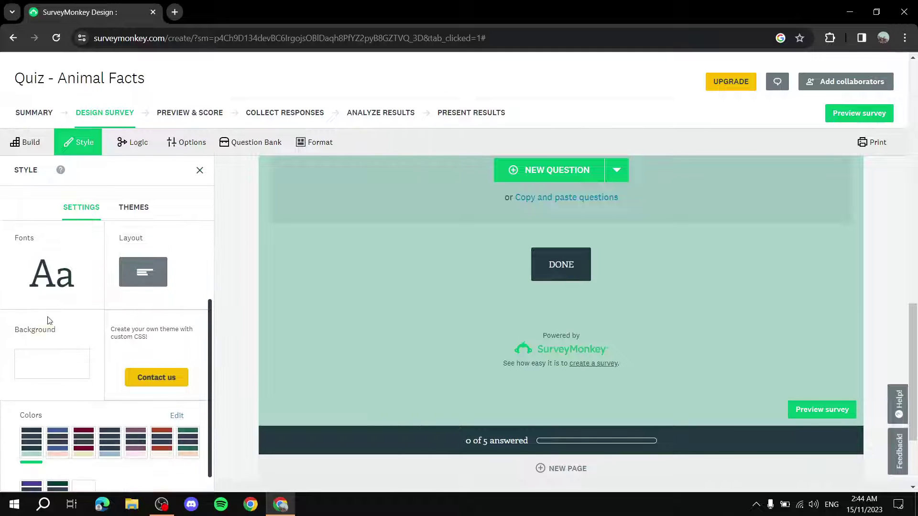
scroll(132, 325, up, 2)
scroll(134, 330, down, 2)
scroll(139, 340, up, 2)
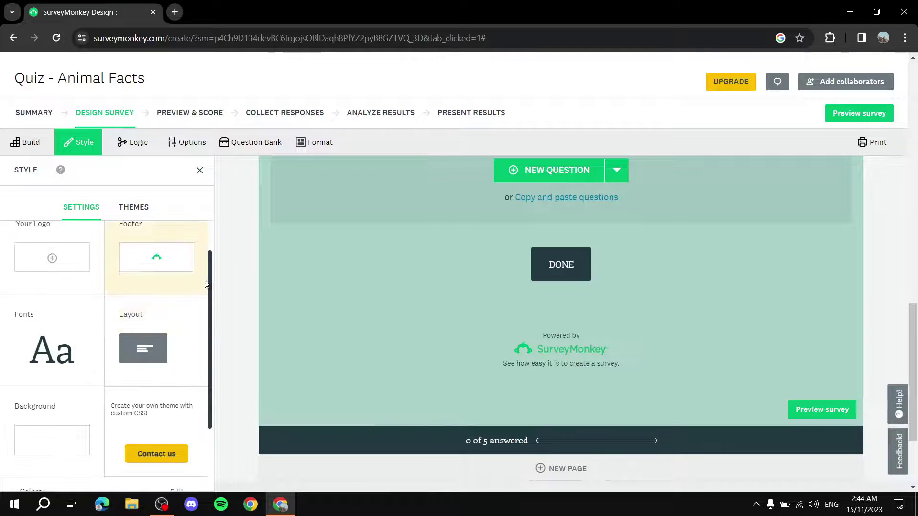
Check the layout options in the style settings and apply the Dewdrop theme to the survey
click(148, 360)
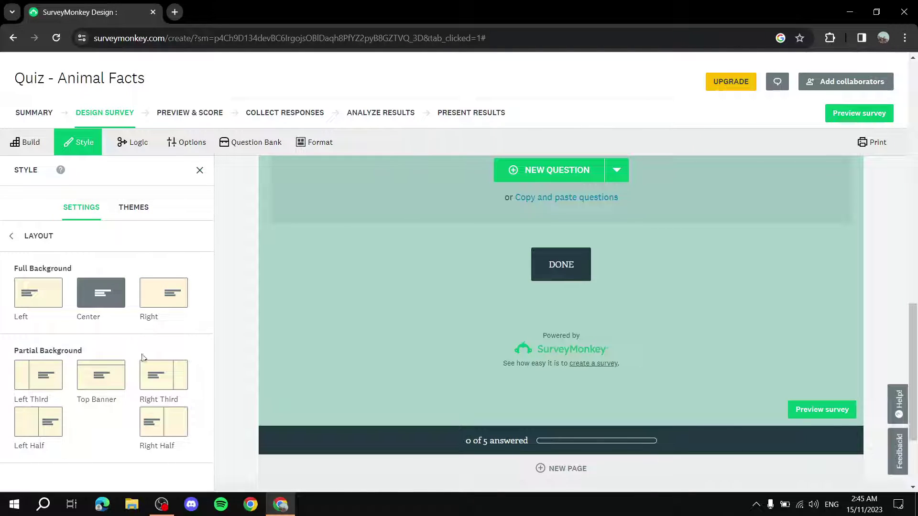
click(23, 243)
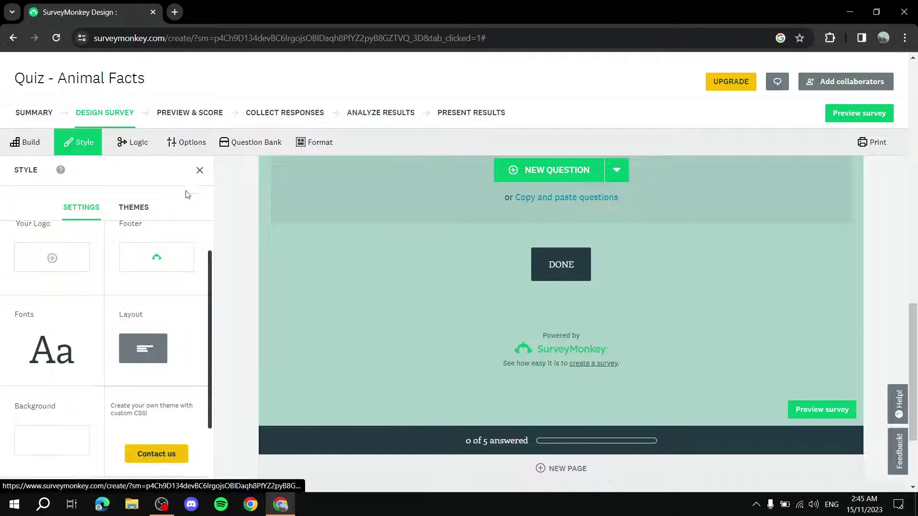
click(134, 207)
scroll(95, 361, down, 3)
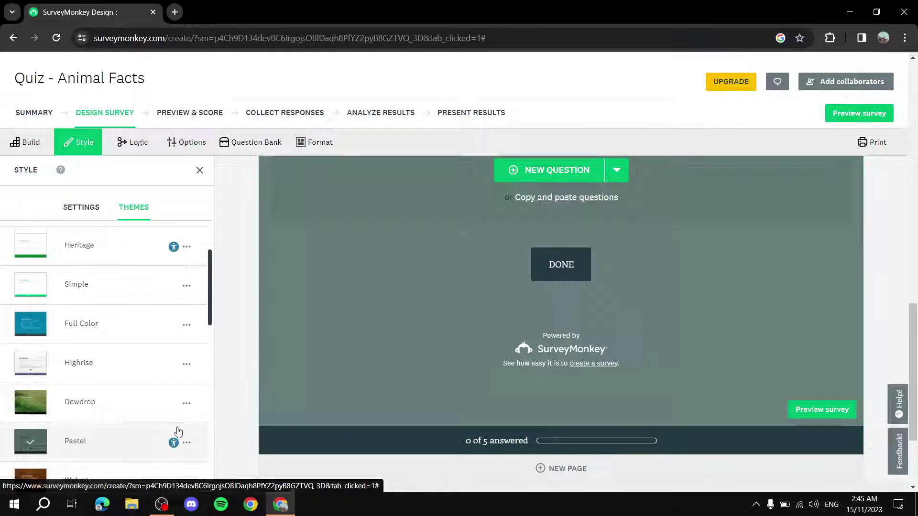
click(178, 404)
scroll(469, 268, up, 10)
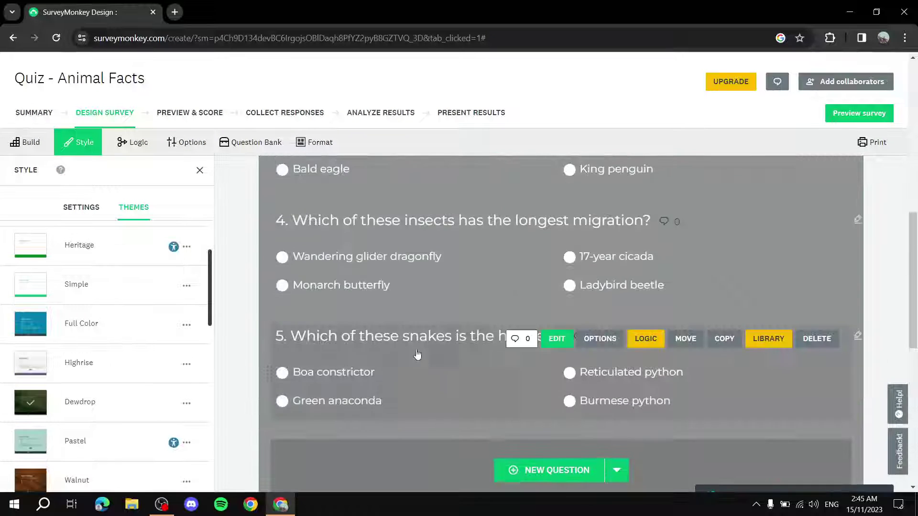
scroll(459, 225, up, 5)
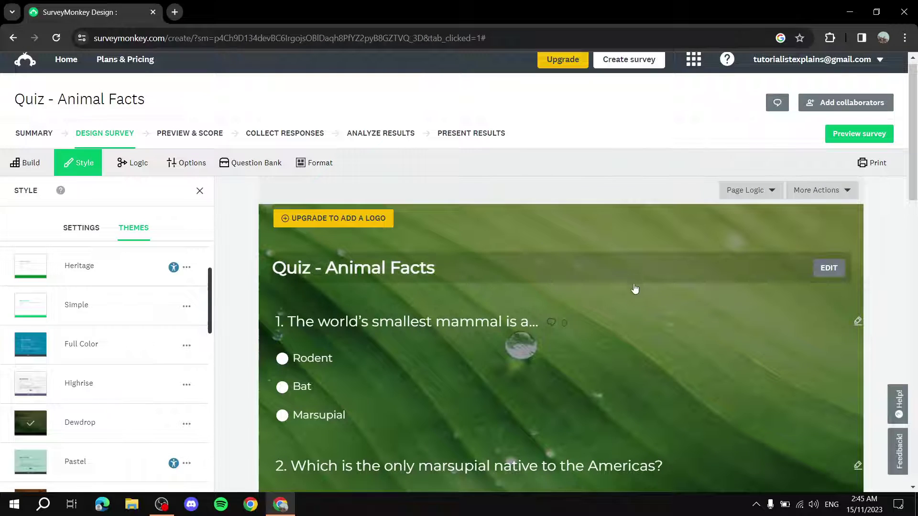
Look over the style settings again, close them, and view the survey's logic options
click(81, 228)
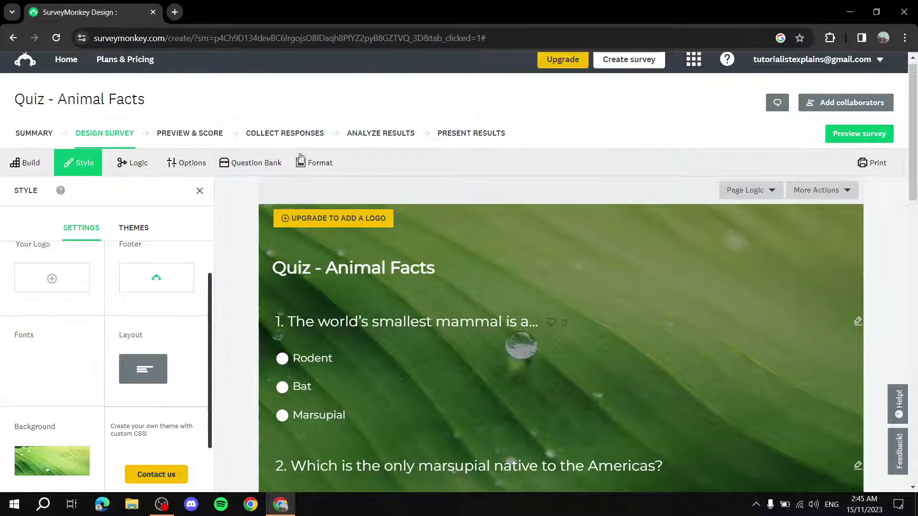
scroll(178, 217, up, 1)
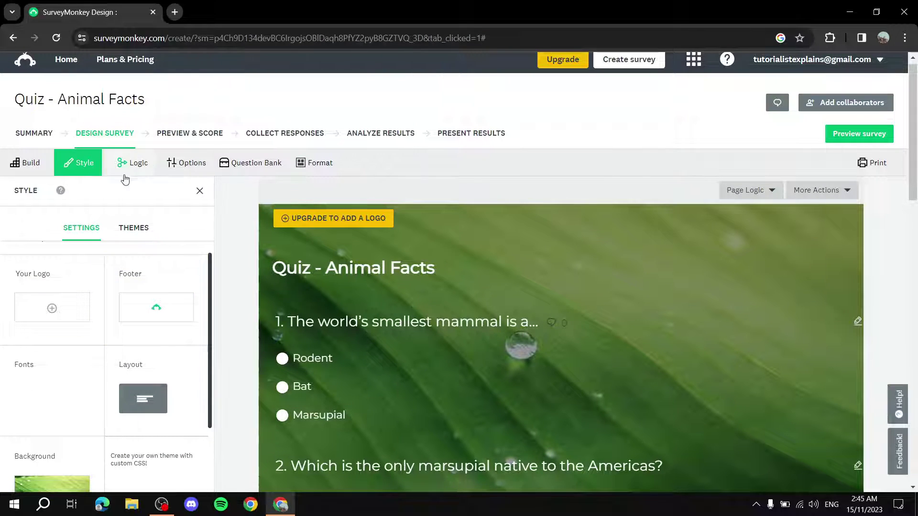
scroll(118, 263, up, 1)
click(199, 192)
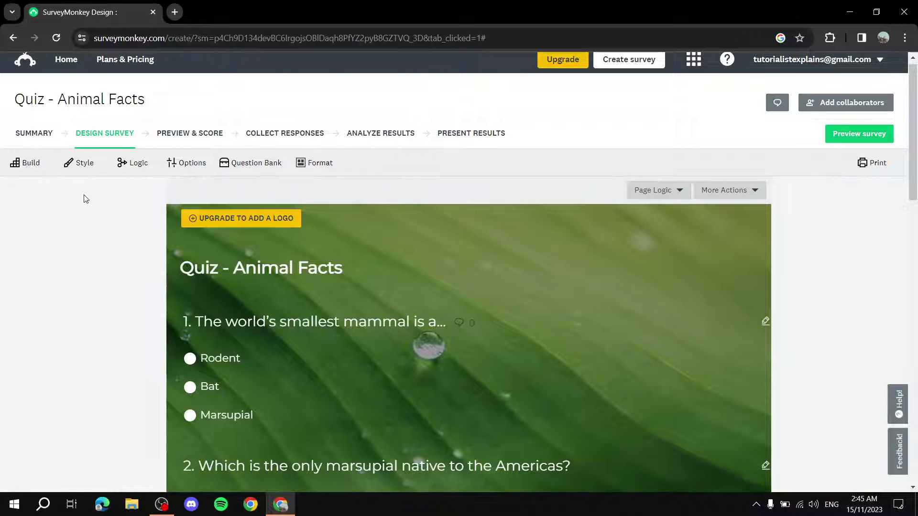
click(136, 162)
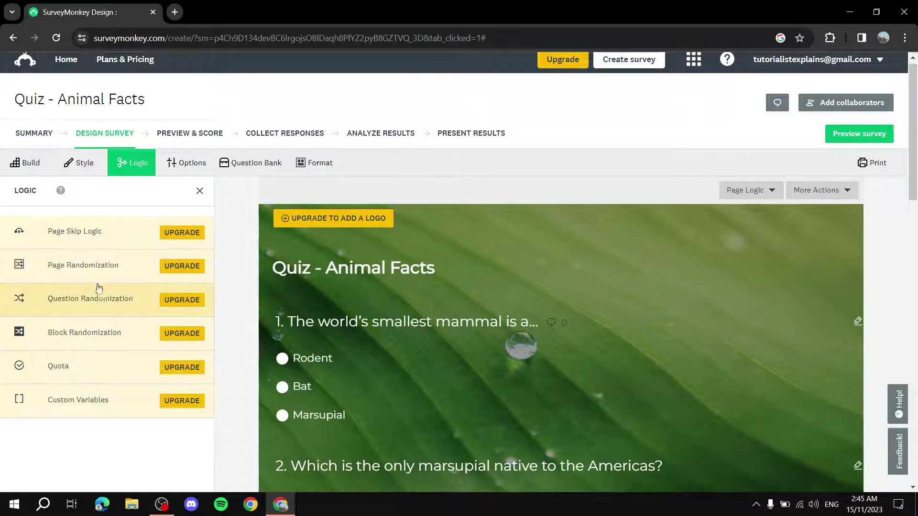
Turn on the exit link in the survey options
click(187, 164)
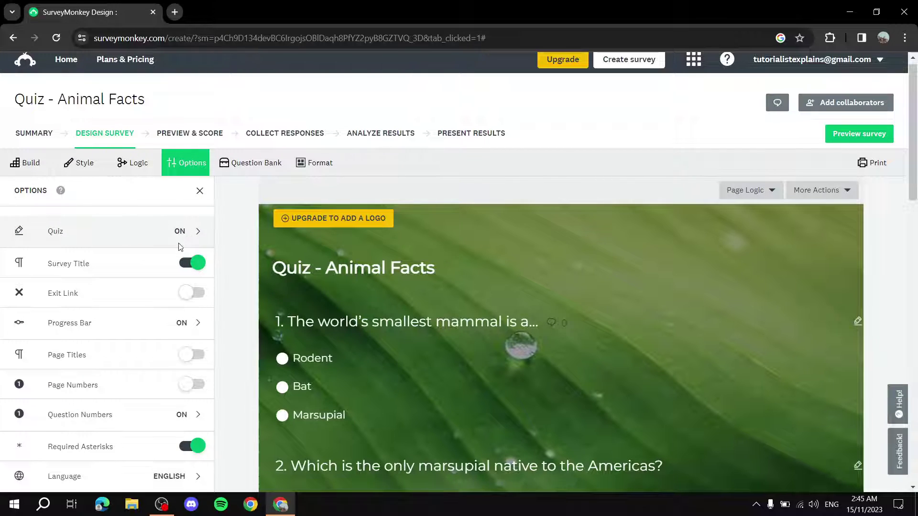
click(192, 297)
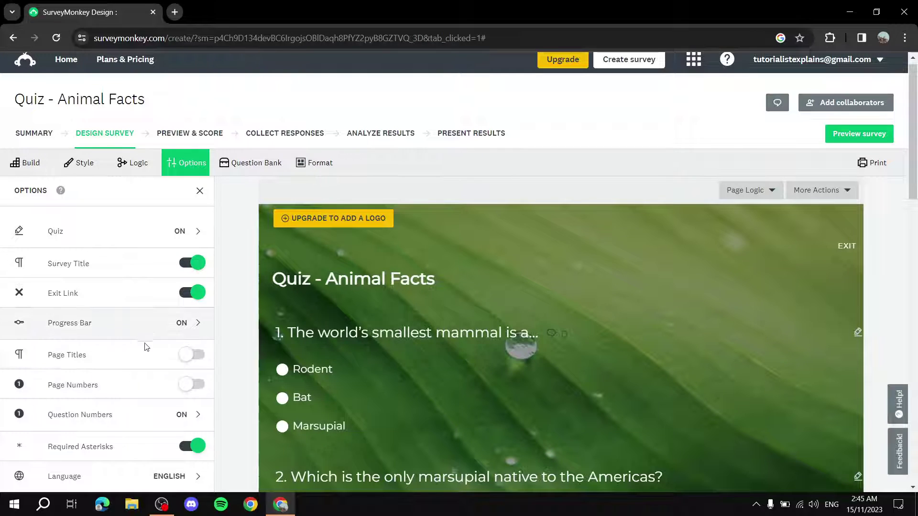
Look over the question bank and the survey format choices, and return to the style settings
click(241, 161)
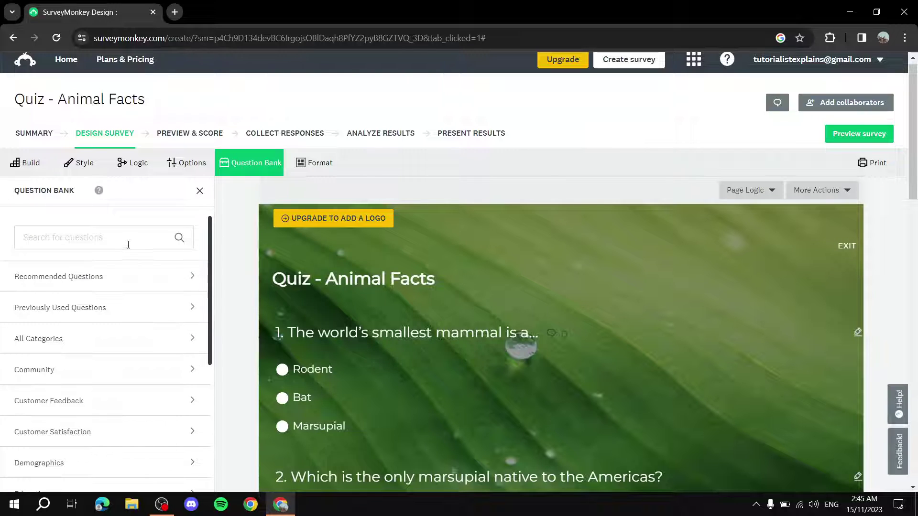
click(316, 165)
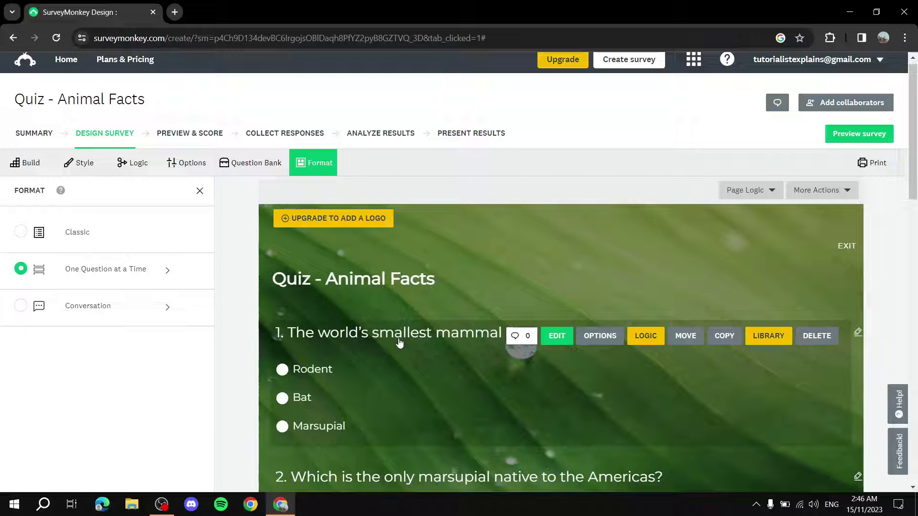
click(75, 165)
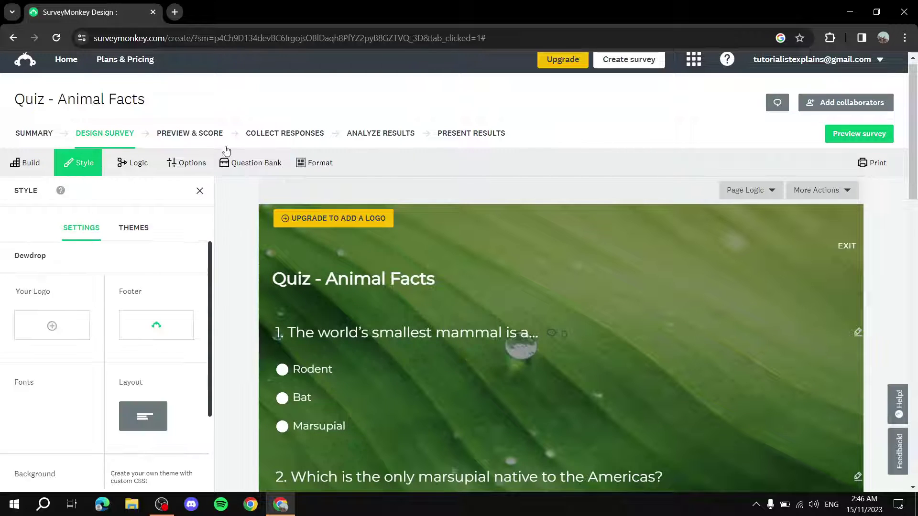
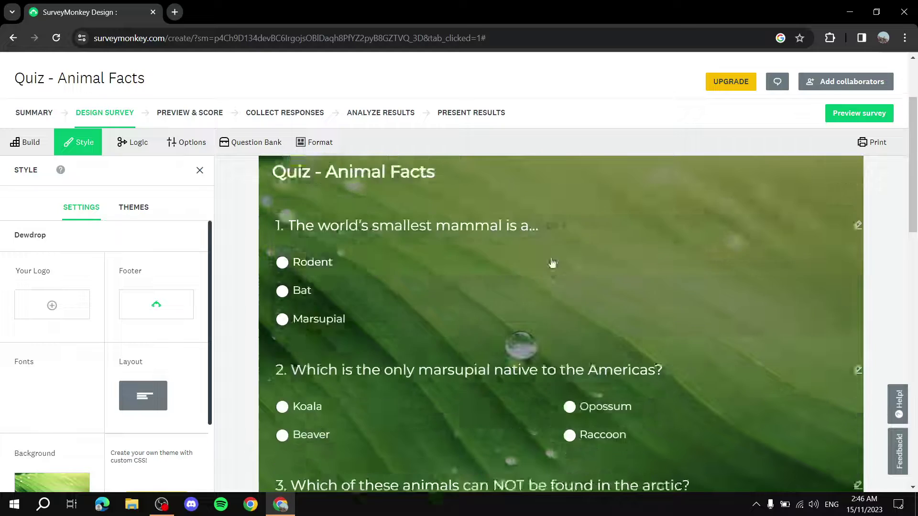
Add a new question after question 5 with the text "Which Animal is faster"
scroll(552, 262, down, 7)
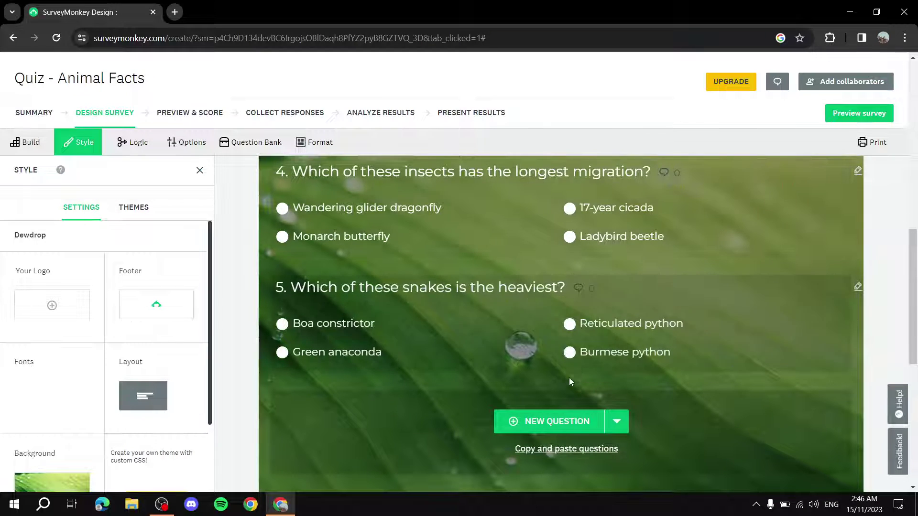
scroll(526, 385, down, 1)
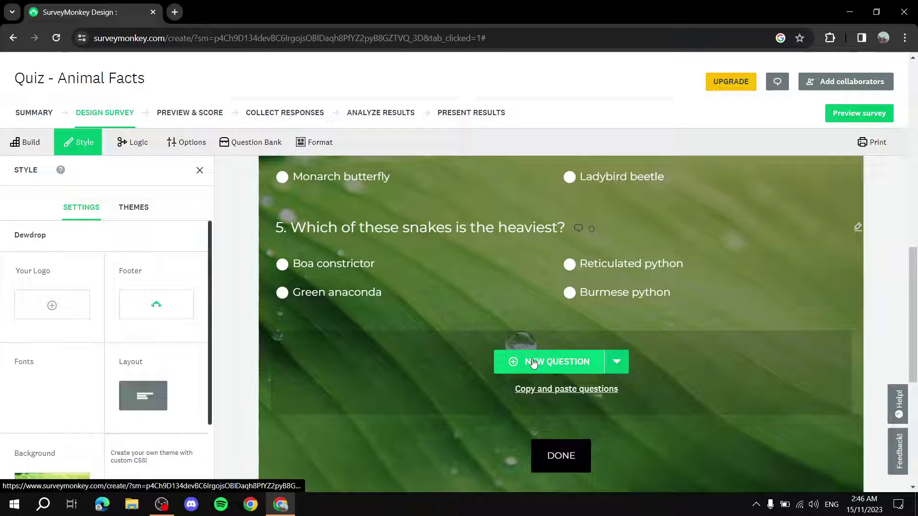
click(533, 363)
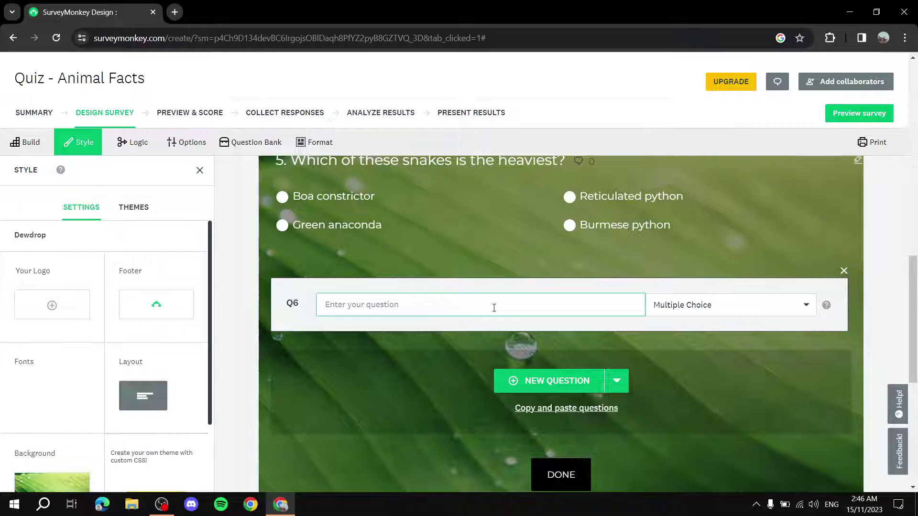
text(W)
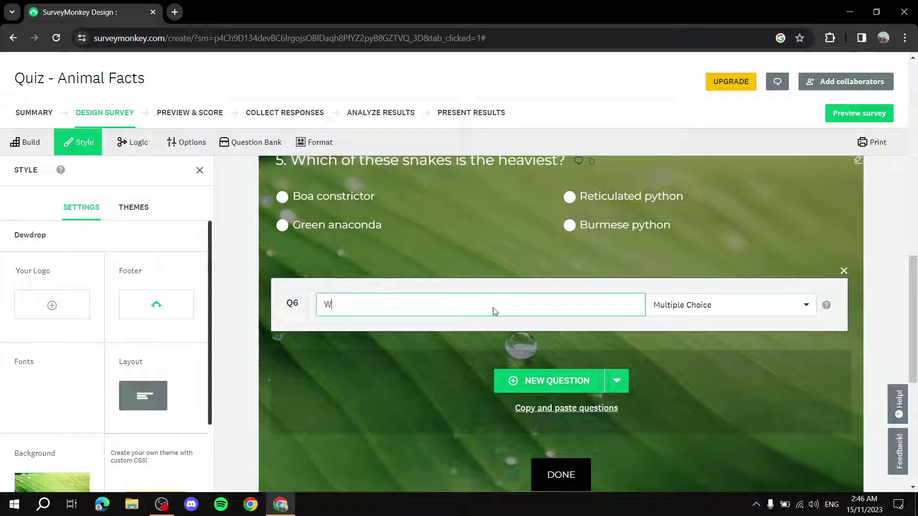
text(h)
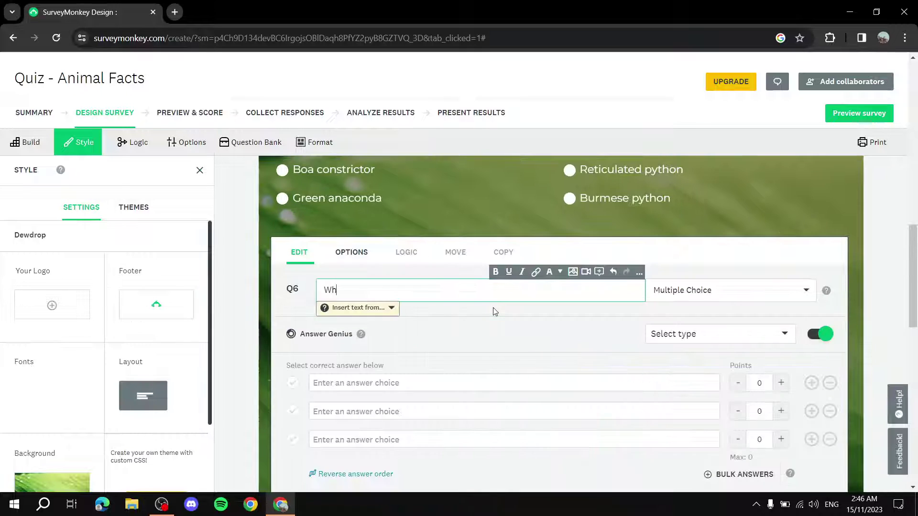
text(ich Animal i)
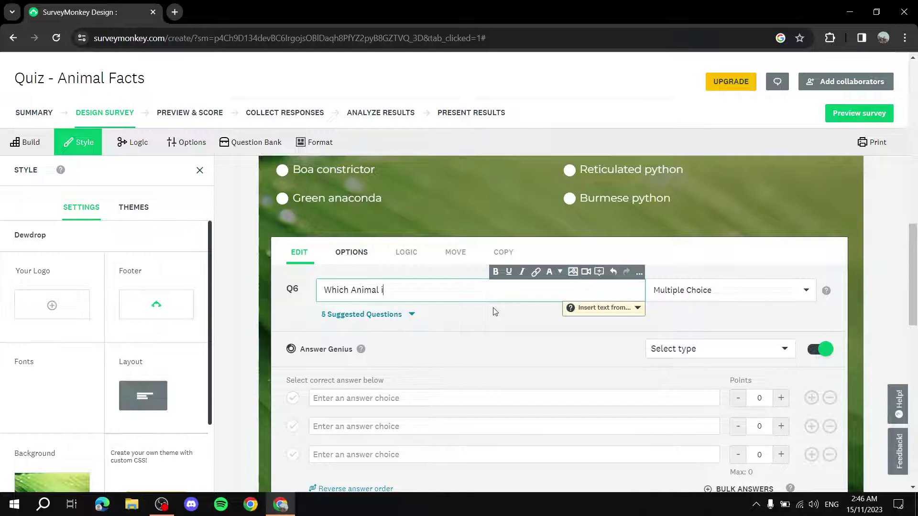
text(s faster)
click(741, 254)
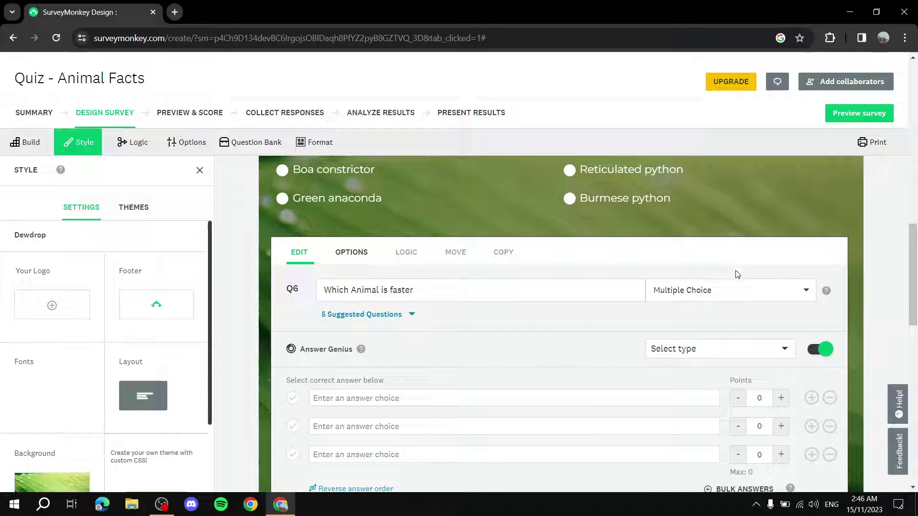
View the available question types for question 6 and leave it as Multiple Choice
click(774, 290)
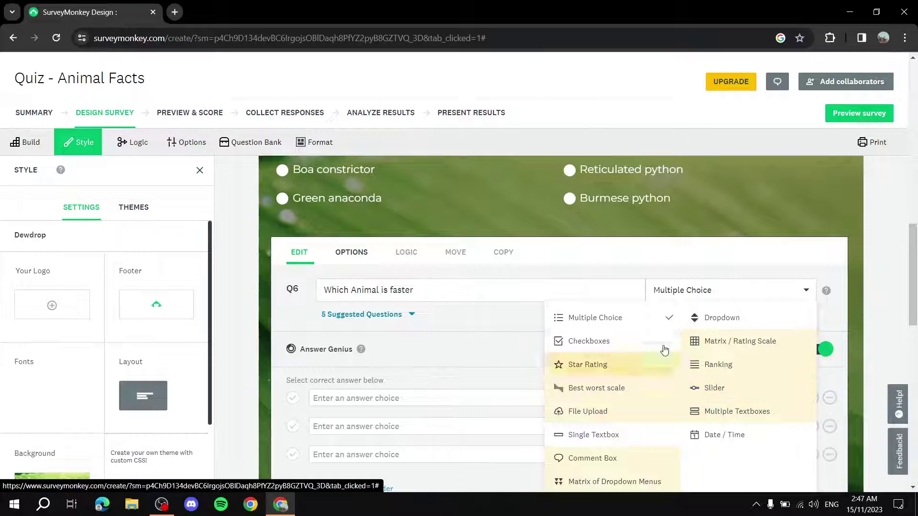
scroll(621, 414, down, 1)
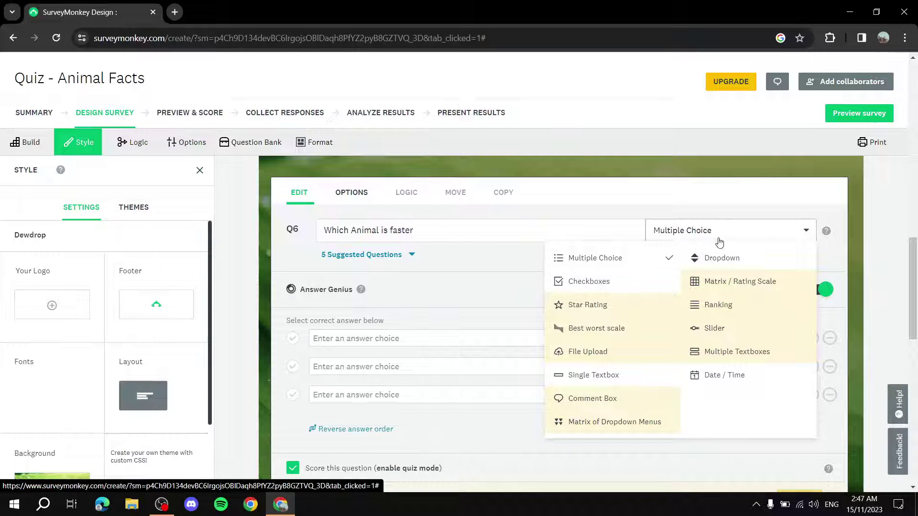
click(689, 233)
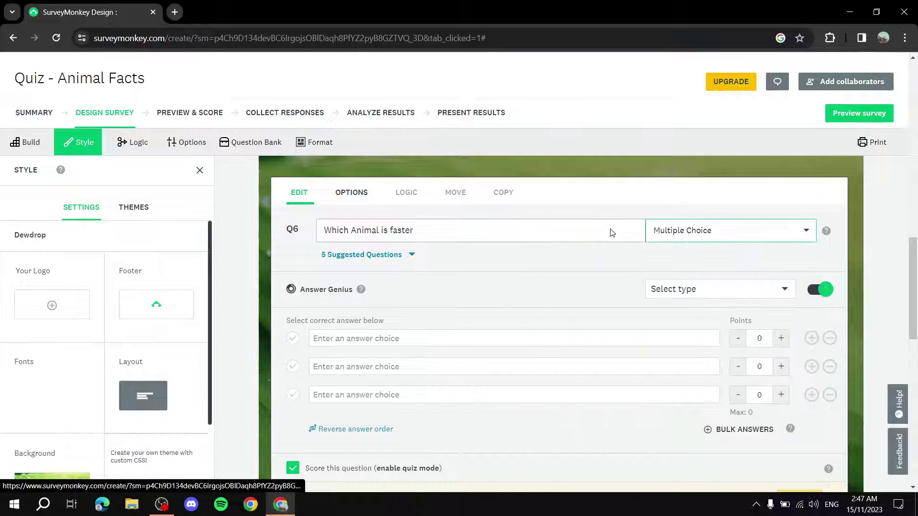
Review the existing questions above and the suggested questions offered for question 6
scroll(608, 231, up, 4)
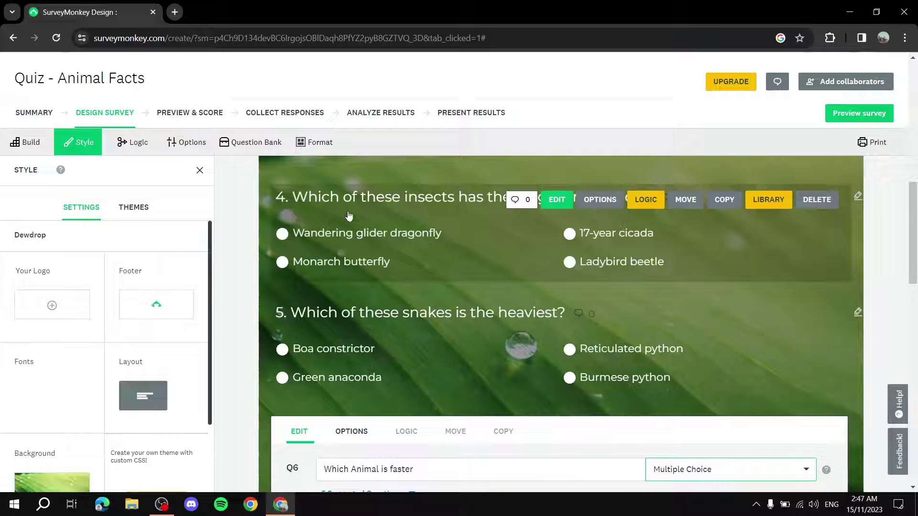
scroll(621, 256, down, 3)
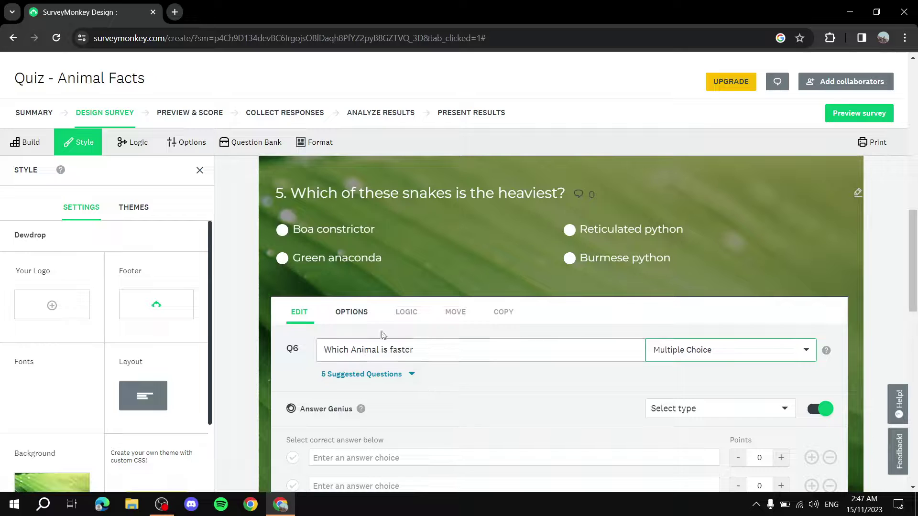
scroll(478, 354, down, 3)
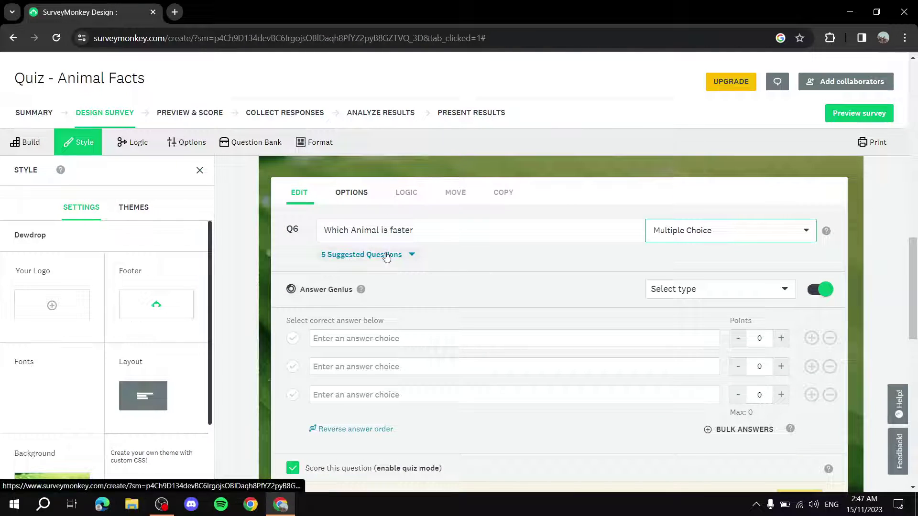
click(412, 256)
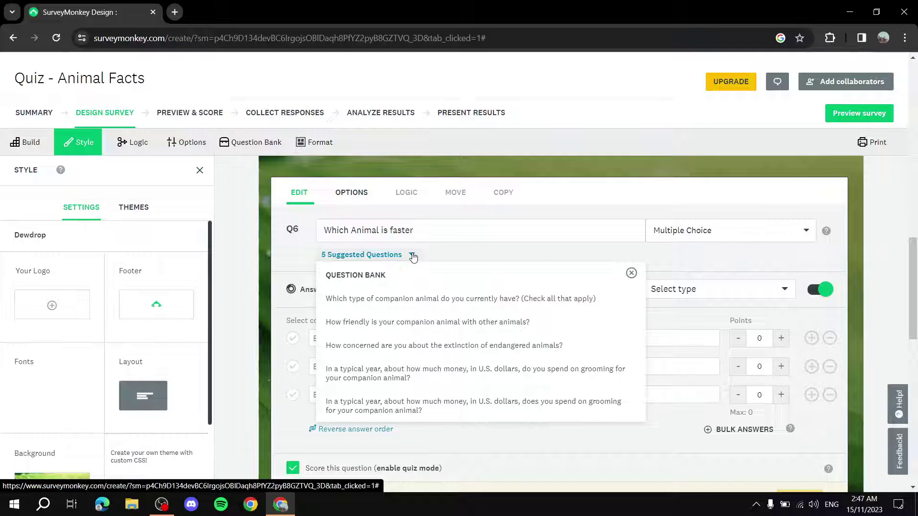
click(414, 257)
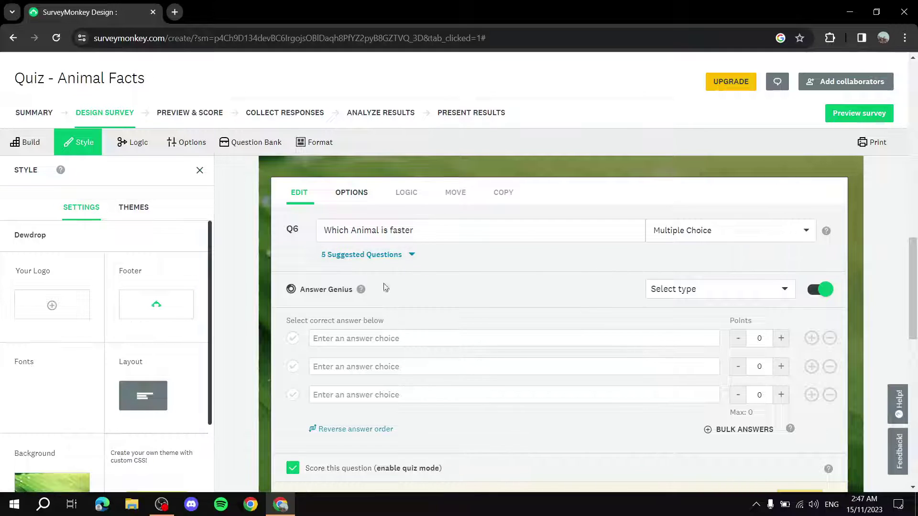
Enter Rabbit, Cheetah and Elephant individually as the three answer choices for question 6
scroll(494, 257, down, 3)
click(410, 217)
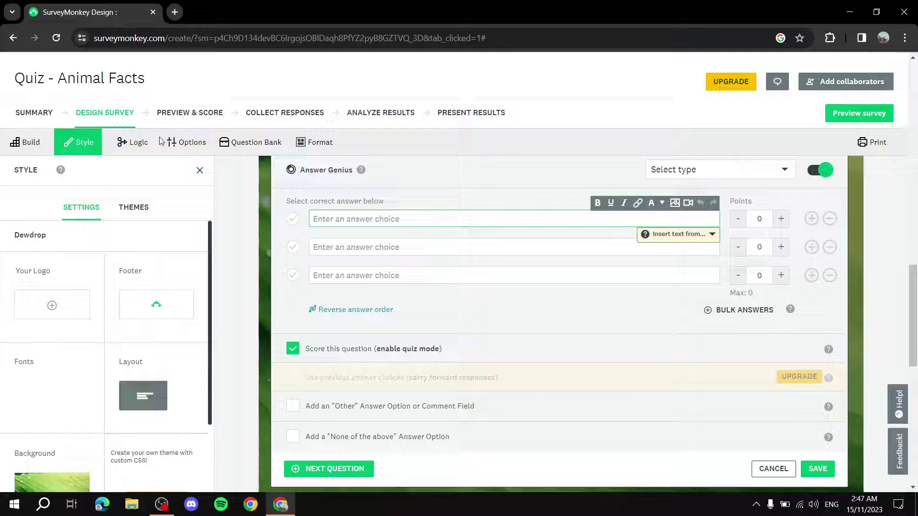
text(Rabbit)
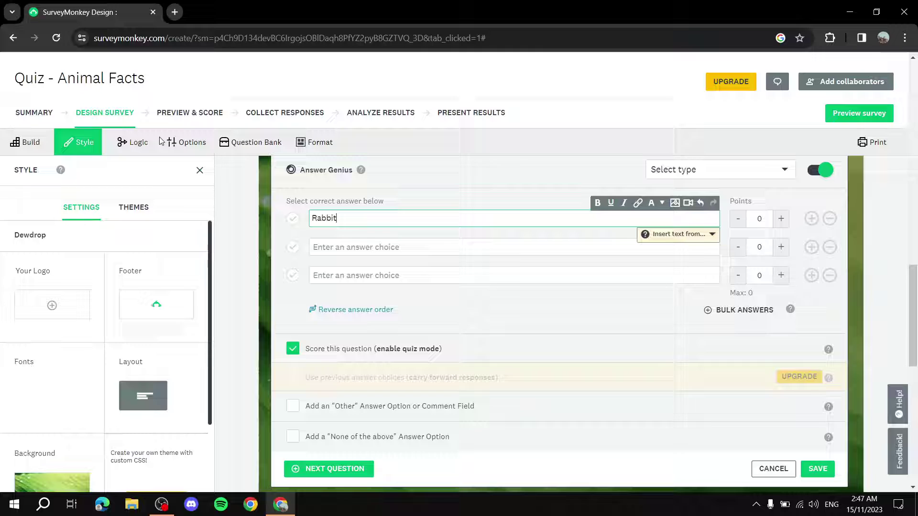
key(Tab)
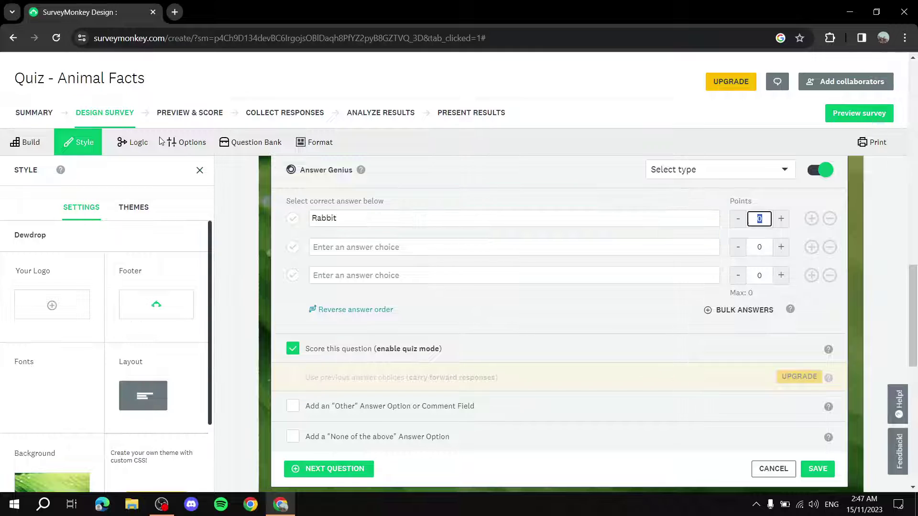
click(390, 236)
scroll(390, 235, up, 1)
click(416, 308)
text(C)
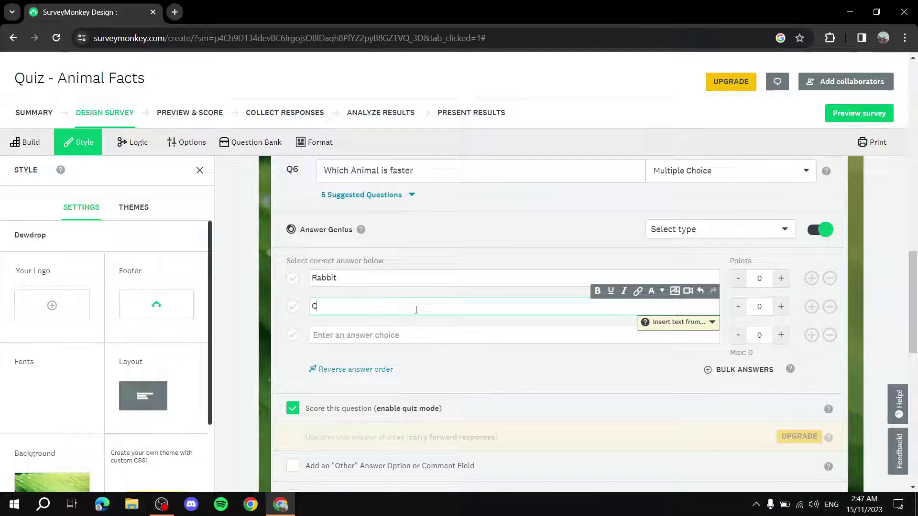
text(heetah)
click(420, 334)
text(El)
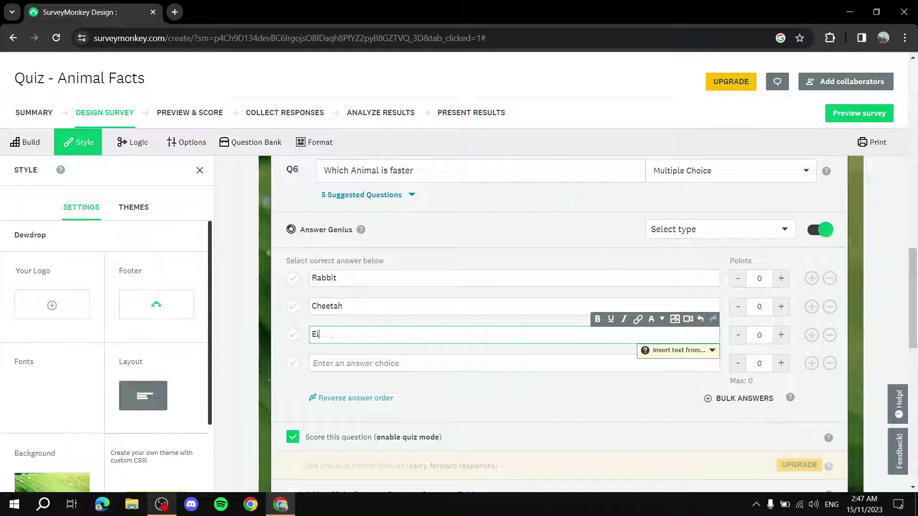
text(ephant)
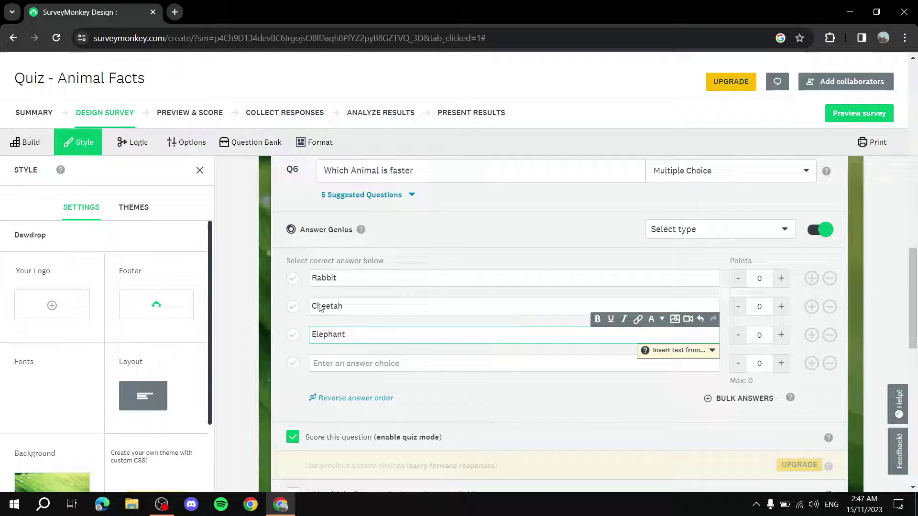
Try adding blank answer choices below Elephant, and remove the extra blank rows again
click(412, 360)
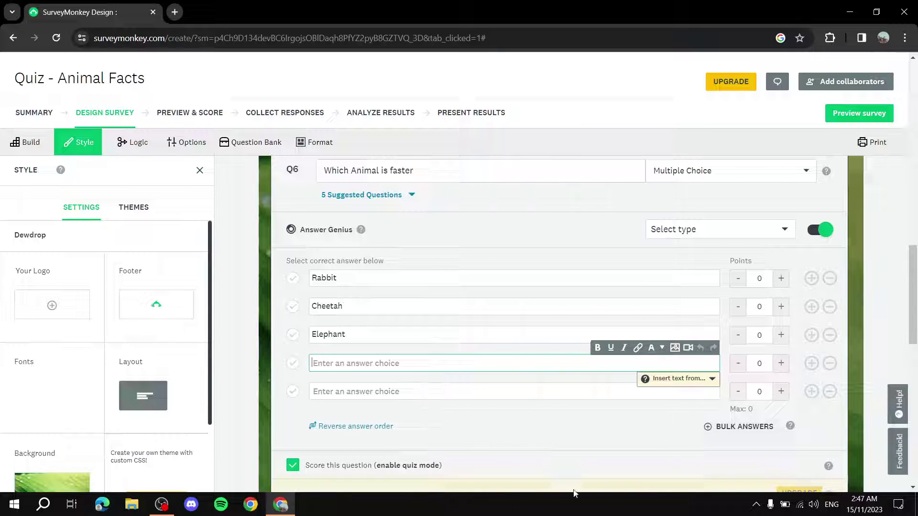
click(830, 392)
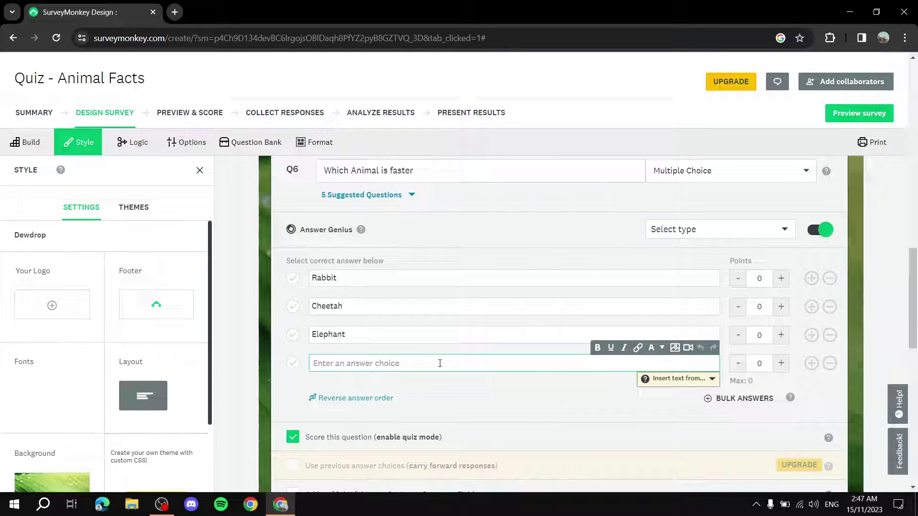
click(830, 364)
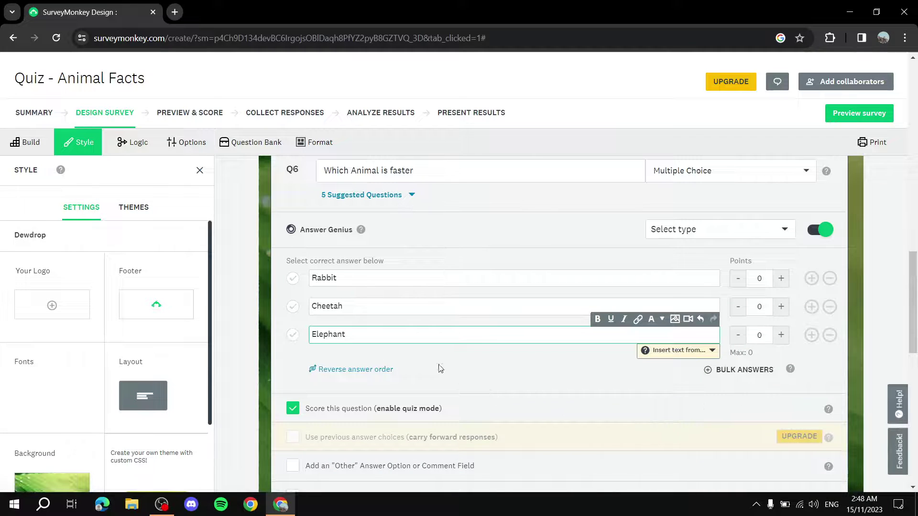
click(303, 338)
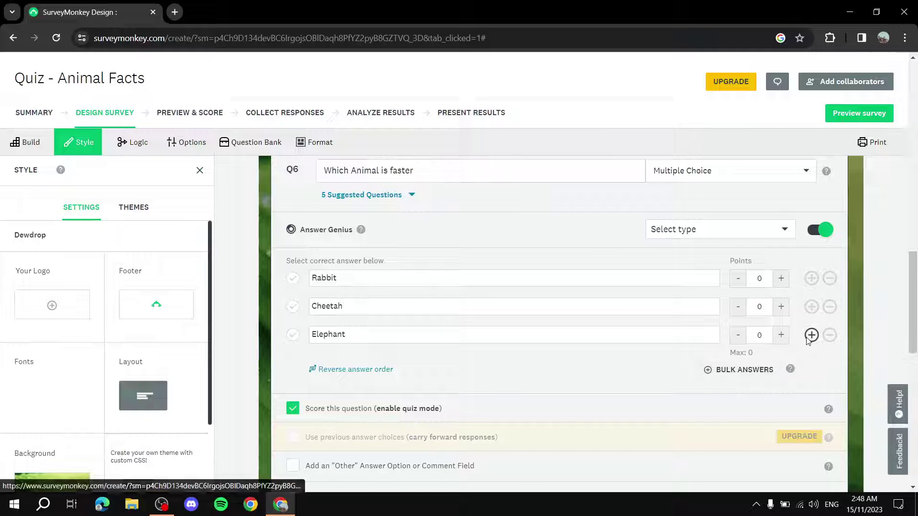
double_click(811, 336)
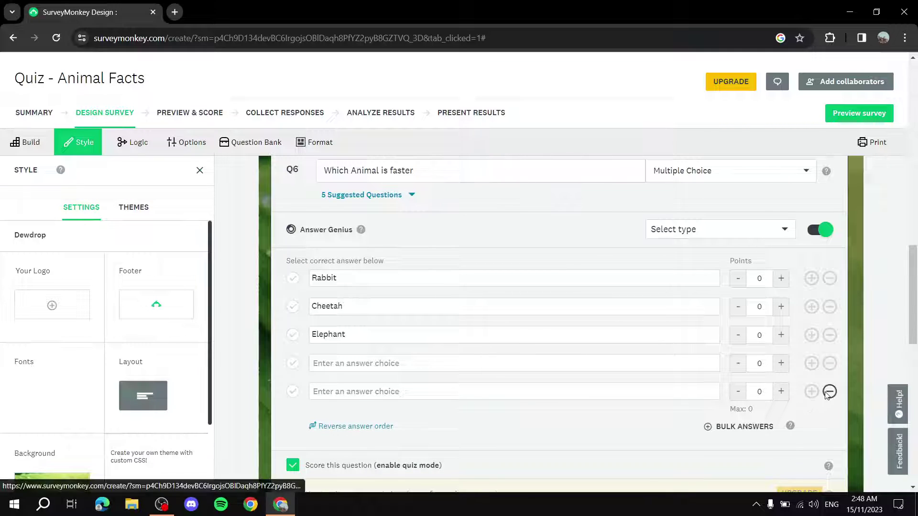
click(830, 391)
click(829, 363)
scroll(255, 299, down, 3)
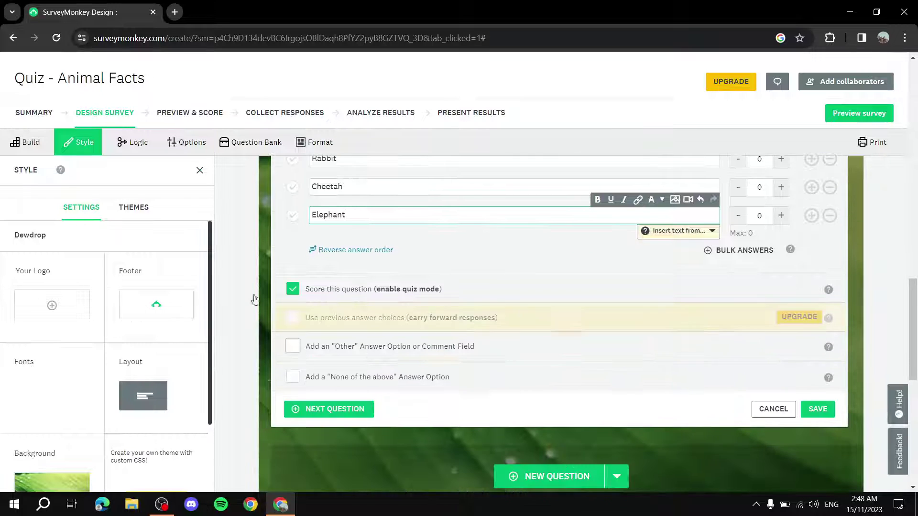
scroll(255, 298, up, 3)
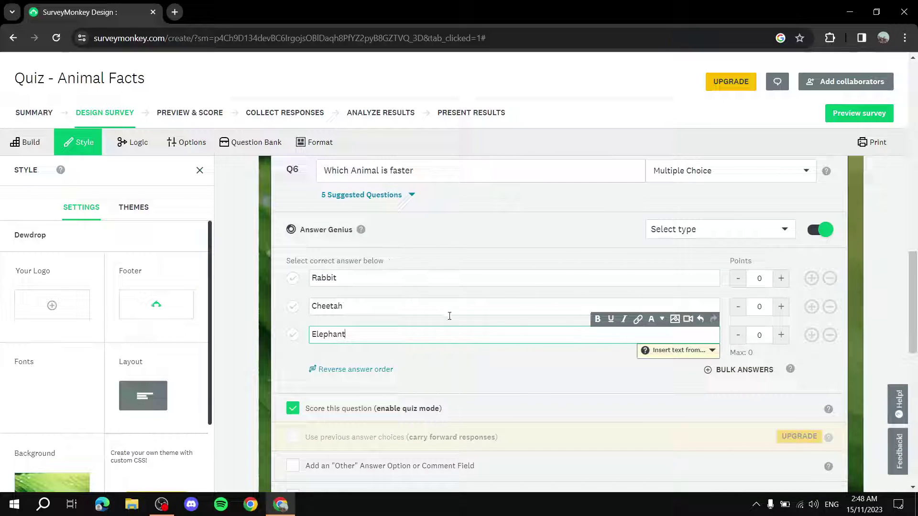
Remove the Elephant and Cheetah answer choices from question 6 and clear the Rabbit text
click(830, 335)
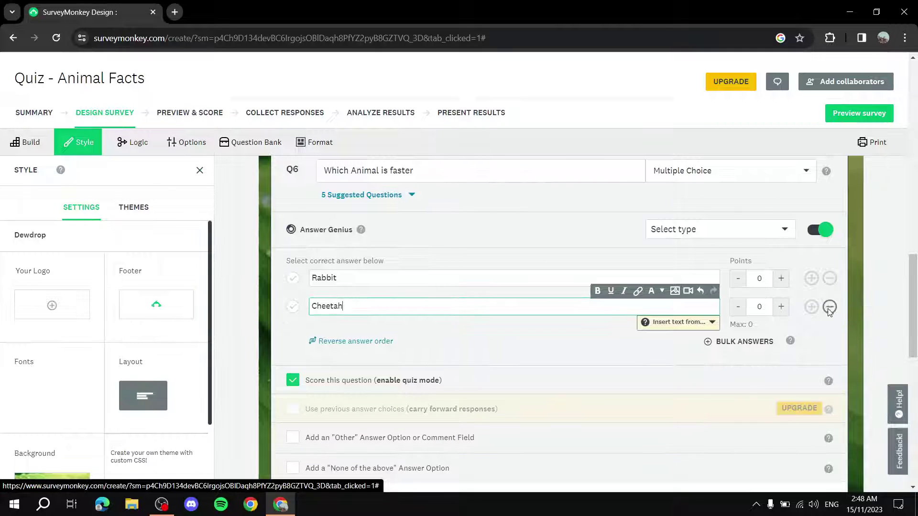
click(830, 306)
click(518, 281)
drag(519, 281, 268, 318)
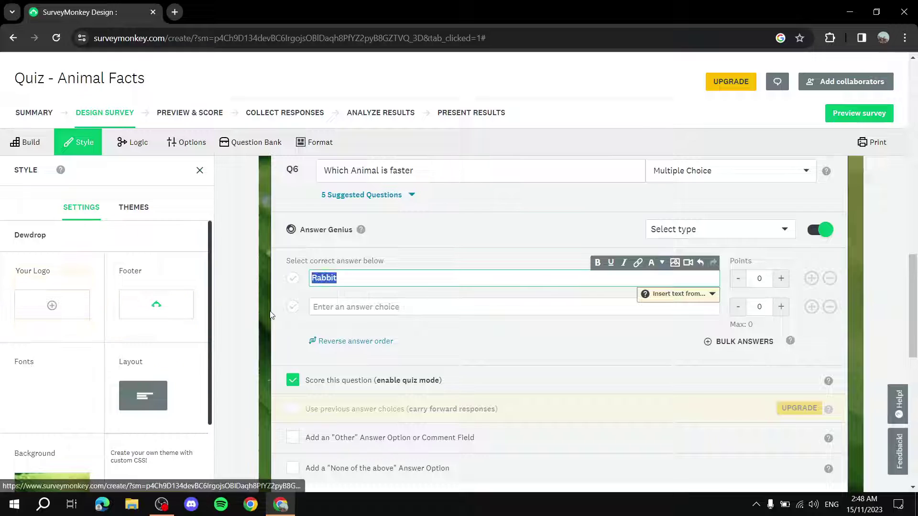
key(BackSpace)
click(295, 305)
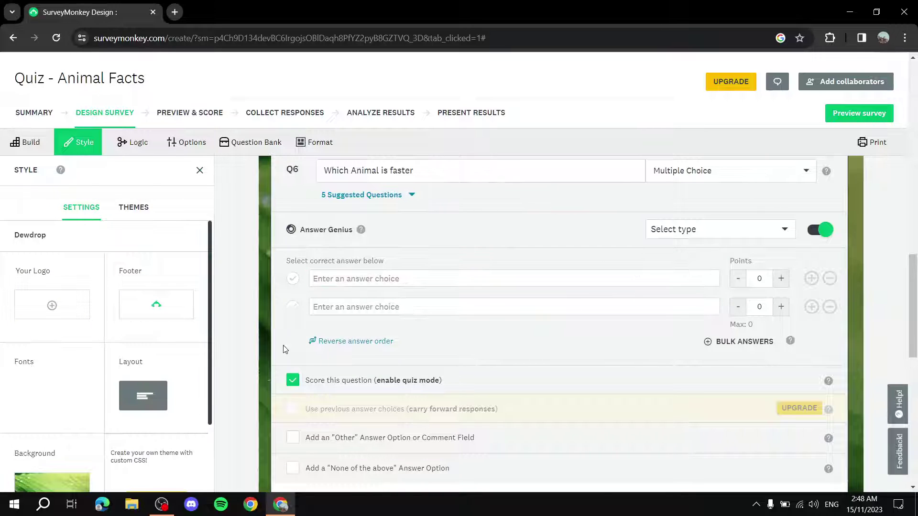
Add the answer choices Rabbit, Cheetah and Elephants to question 6 in bulk, and save them
click(711, 342)
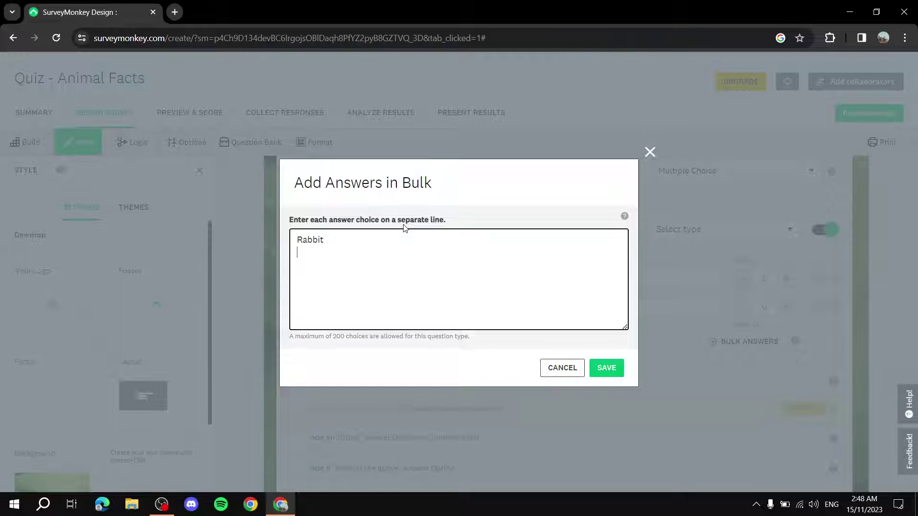
text(heetah)
click(606, 368)
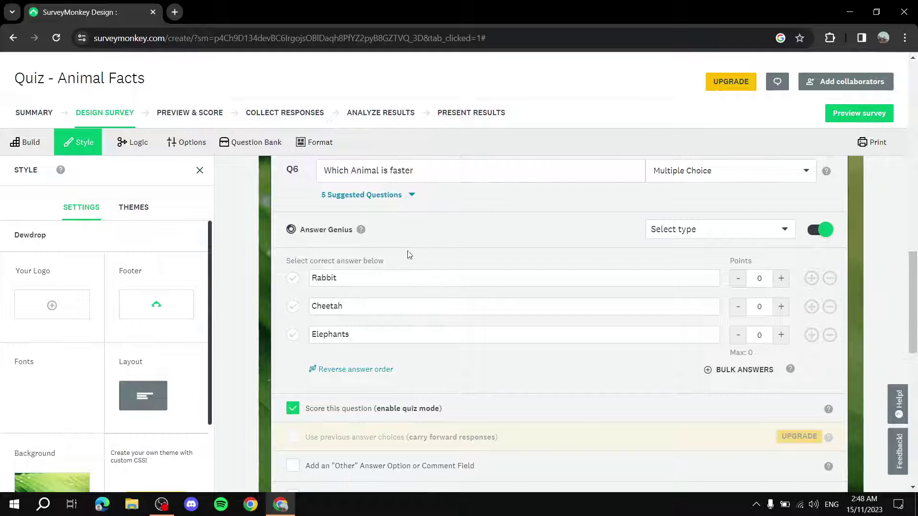
Mark Cheetah as the correct answer to question 6 and keep its score at 1 point
click(292, 306)
click(293, 278)
click(290, 276)
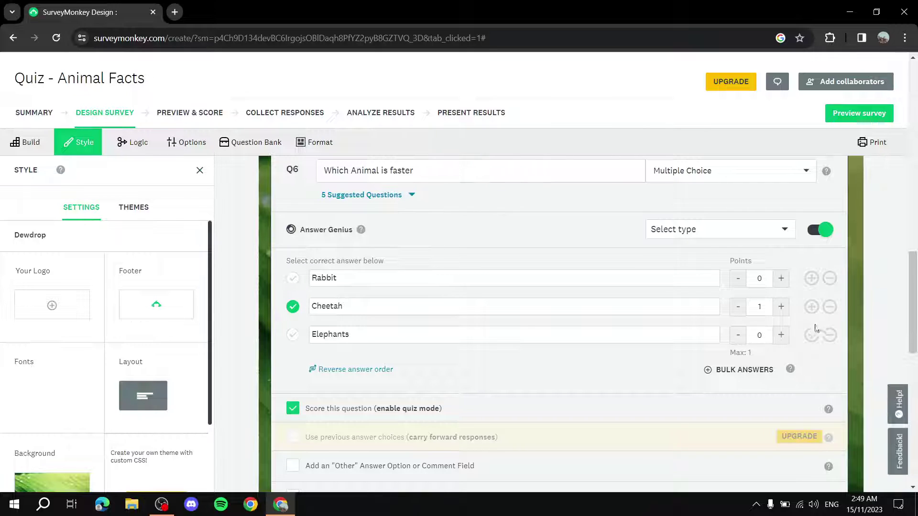
double_click(754, 306)
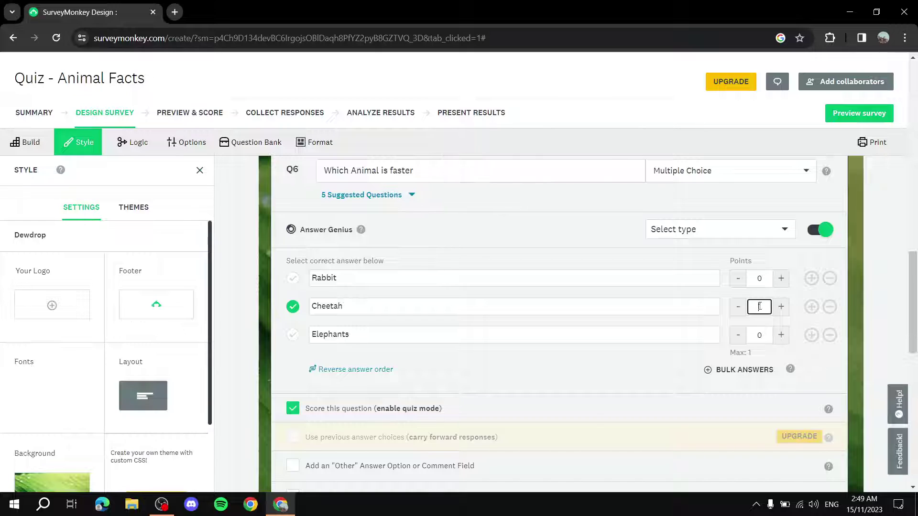
click(798, 308)
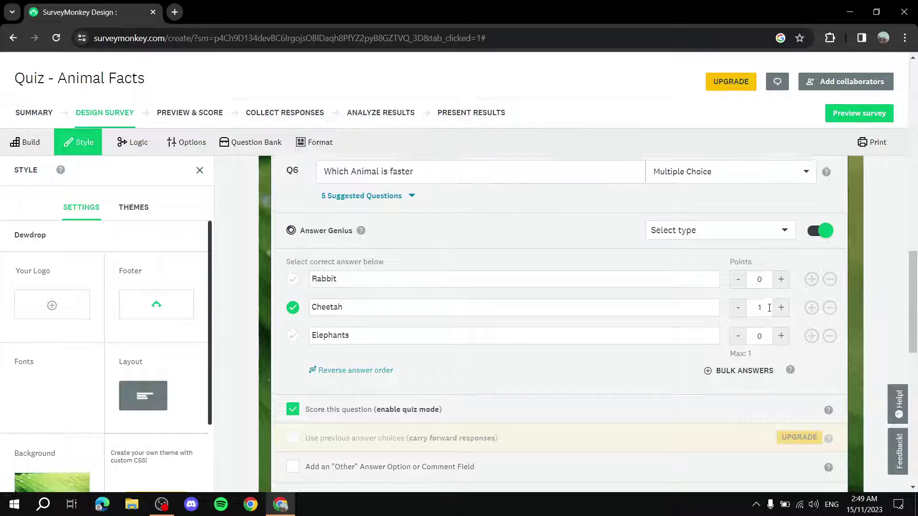
Reverse the order of question 6's answer choices so that Elephants comes first and Rabbit last
scroll(693, 242, up, 4)
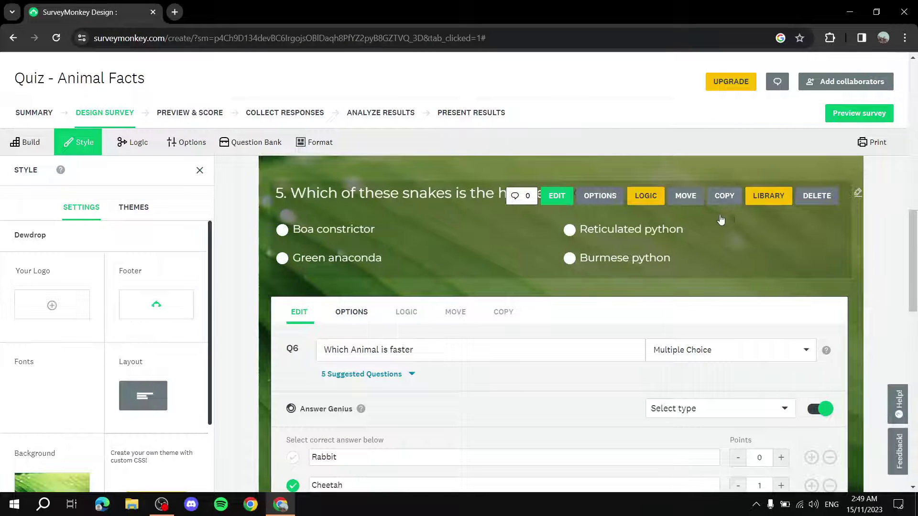
scroll(764, 332, down, 3)
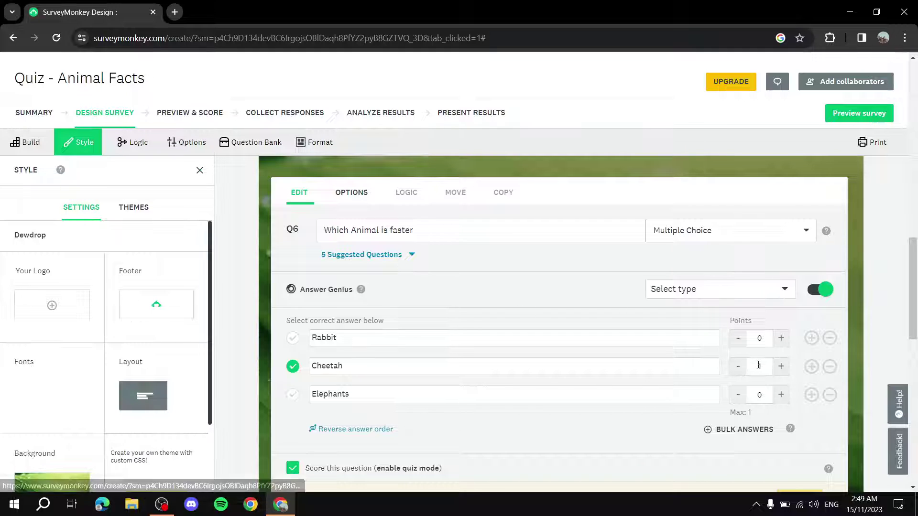
scroll(734, 375, down, 2)
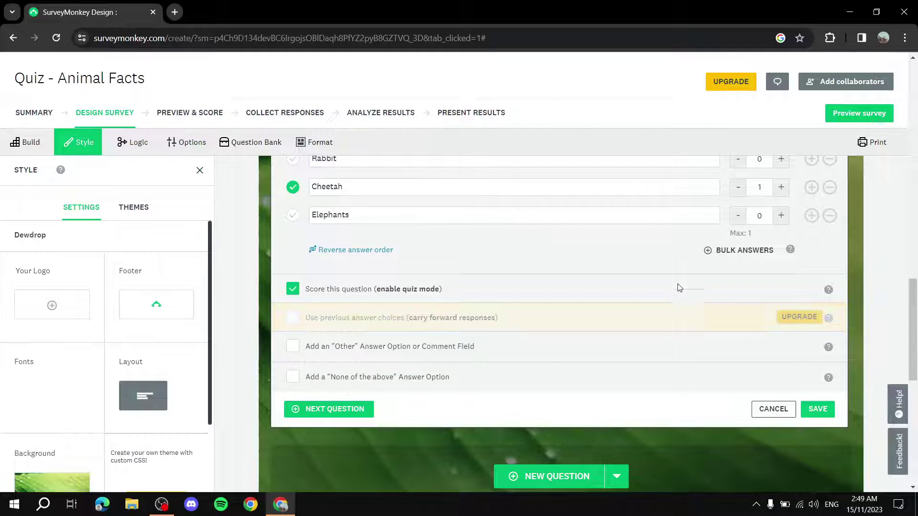
scroll(753, 286, up, 1)
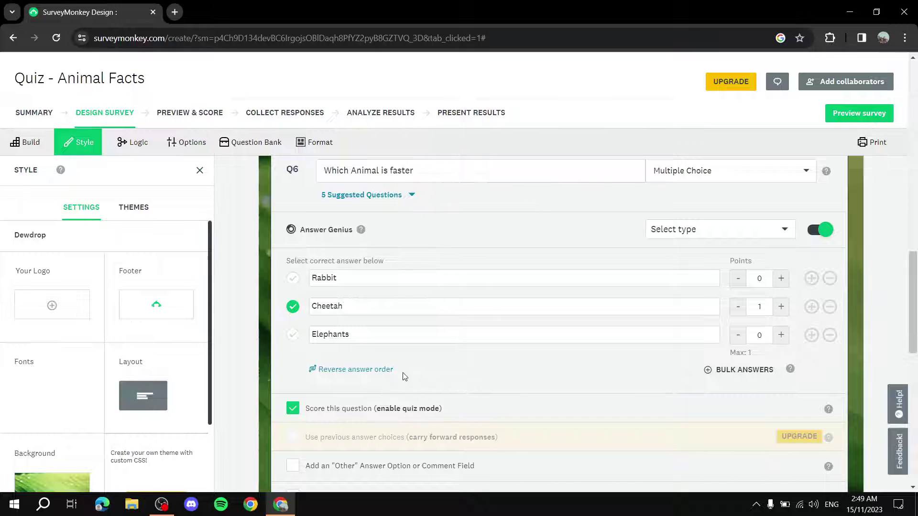
drag(379, 372, 296, 300)
click(366, 371)
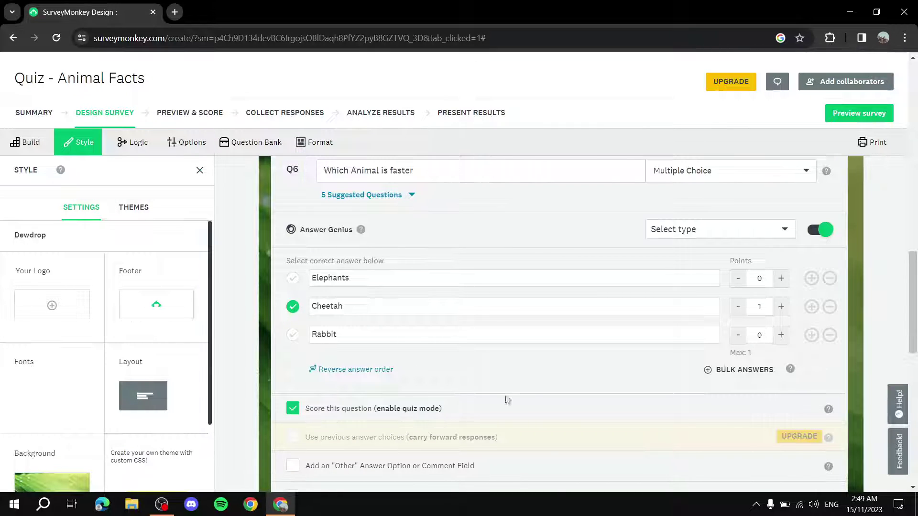
Add an "Other" answer option to question 6, trying the comment field display before returning to display as answer choice
scroll(561, 368, down, 4)
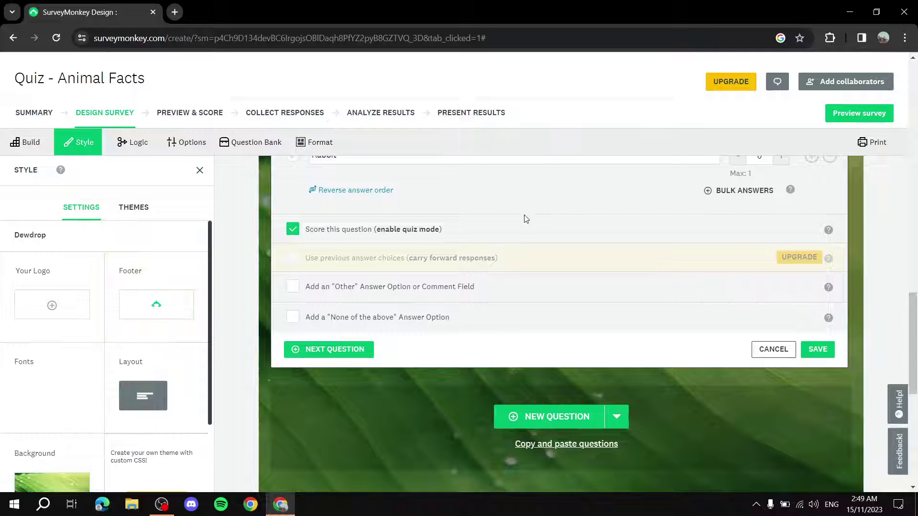
scroll(523, 219, up, 1)
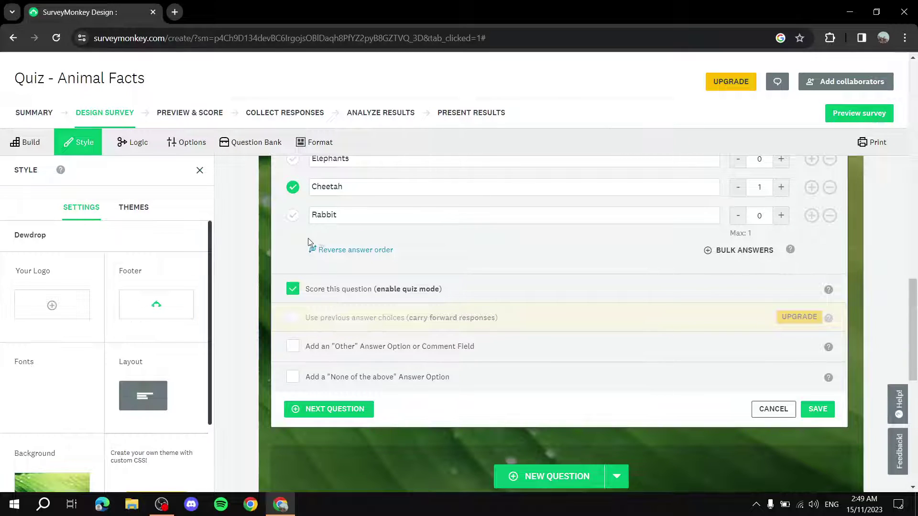
scroll(308, 239, up, 1)
scroll(349, 287, down, 1)
click(297, 348)
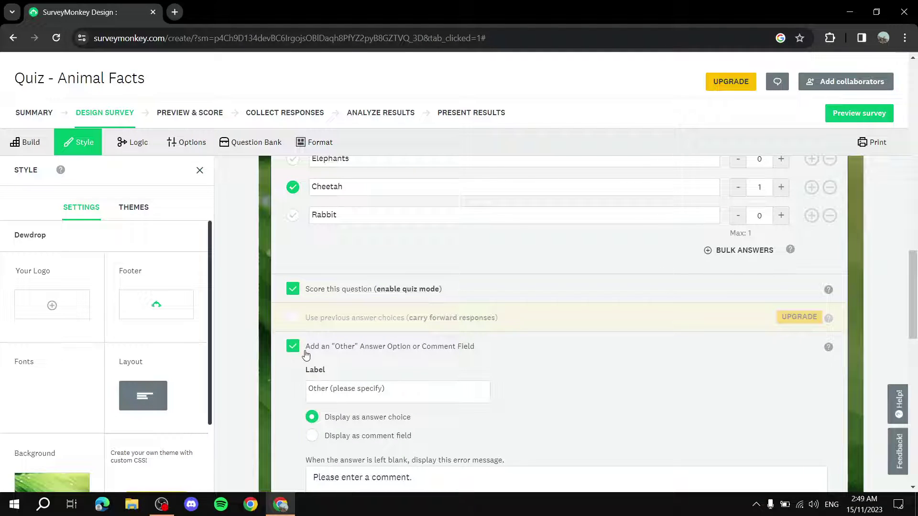
scroll(306, 354, down, 1)
scroll(373, 325, down, 1)
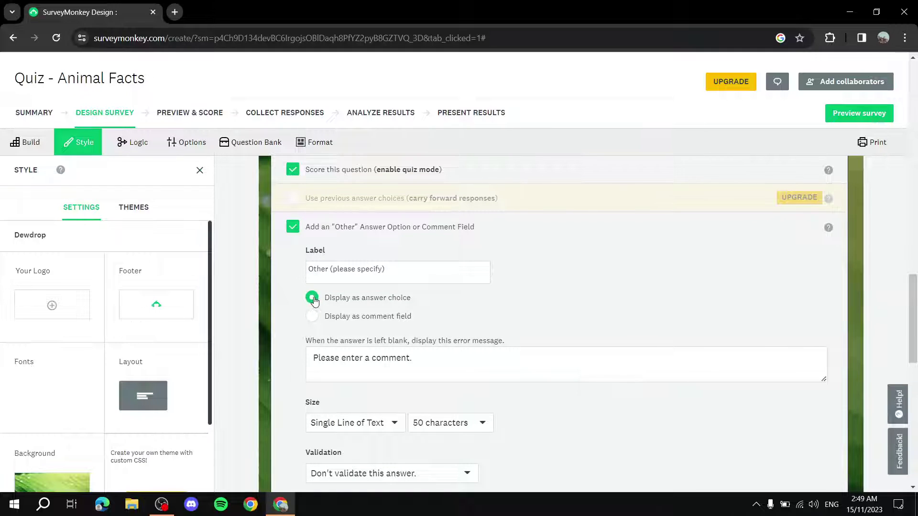
click(314, 317)
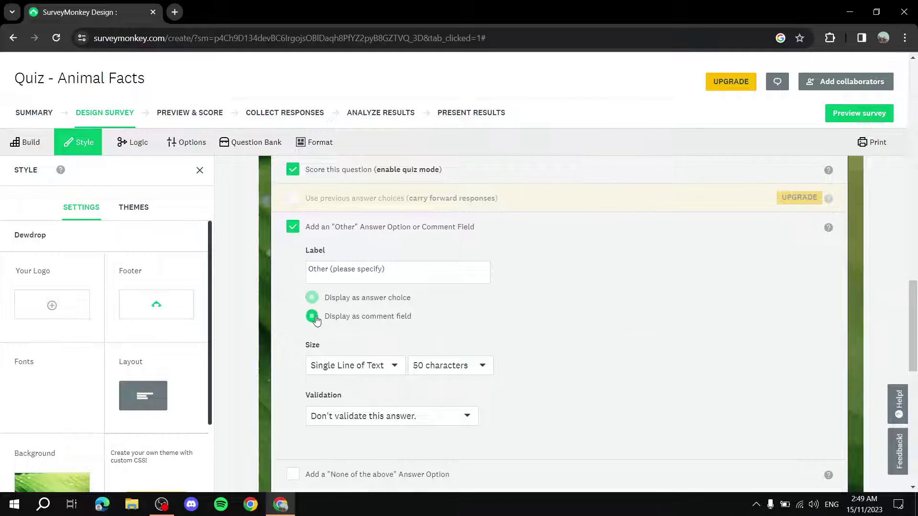
click(312, 299)
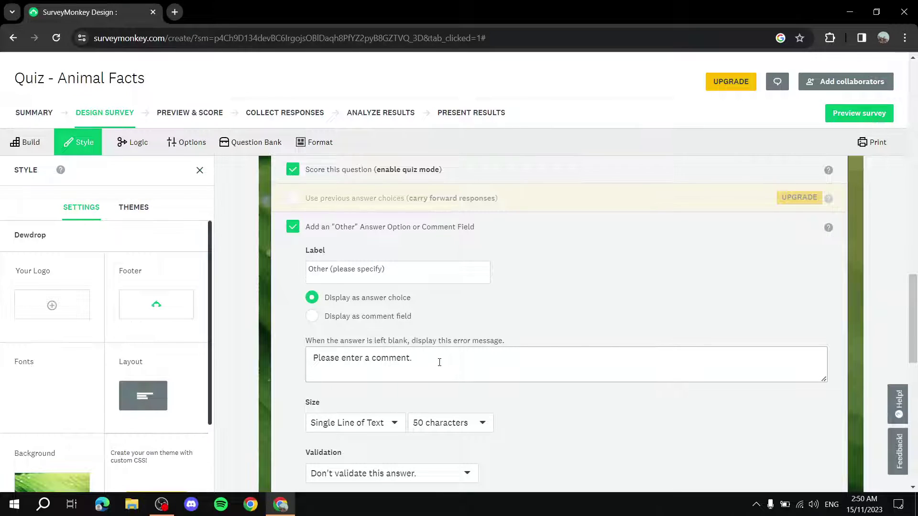
Review the size and validation settings of the "Other" option, and turn that option off for question 6
scroll(437, 359, down, 3)
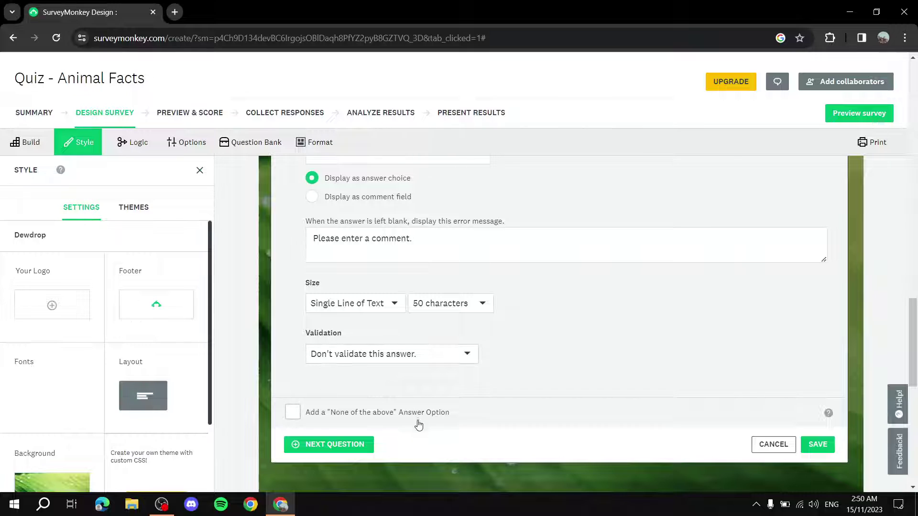
scroll(248, 262, up, 3)
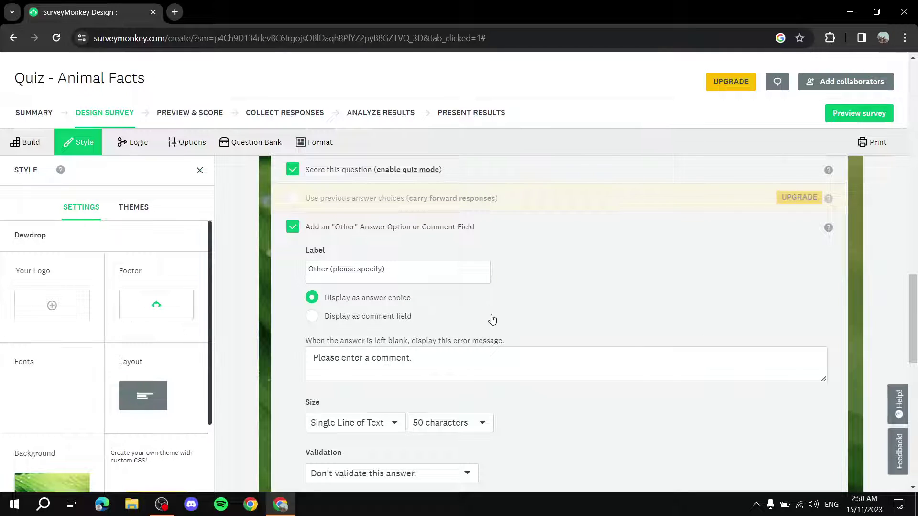
click(293, 228)
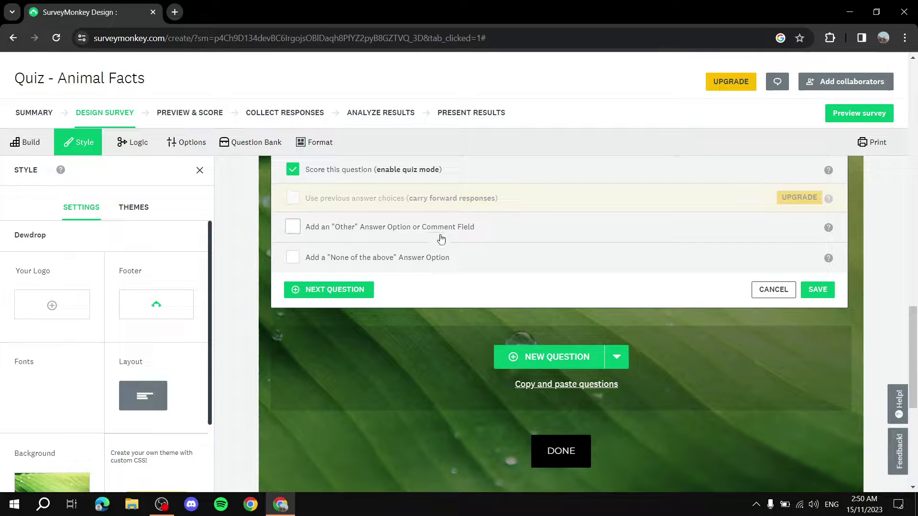
Add a "None of the above" answer option to question 6, keeping its default label, and save the question
scroll(318, 192, up, 5)
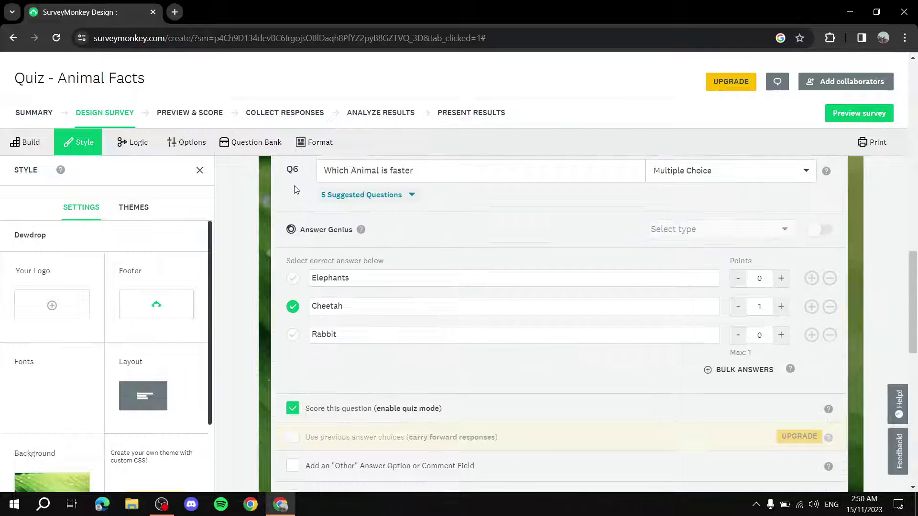
scroll(401, 213, down, 6)
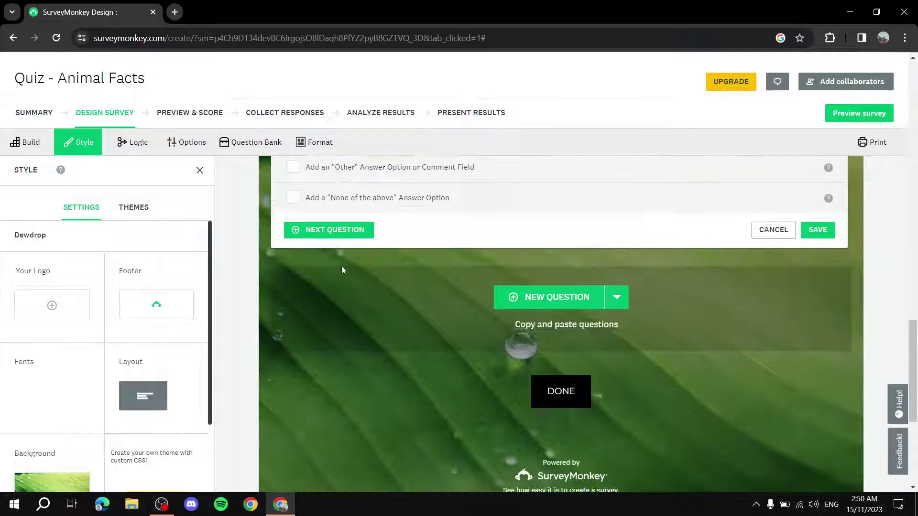
scroll(420, 263, up, 2)
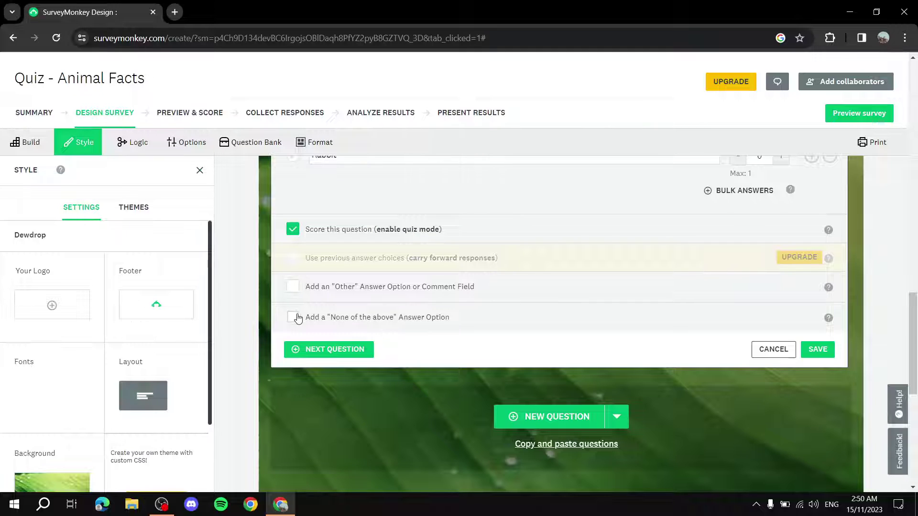
click(293, 318)
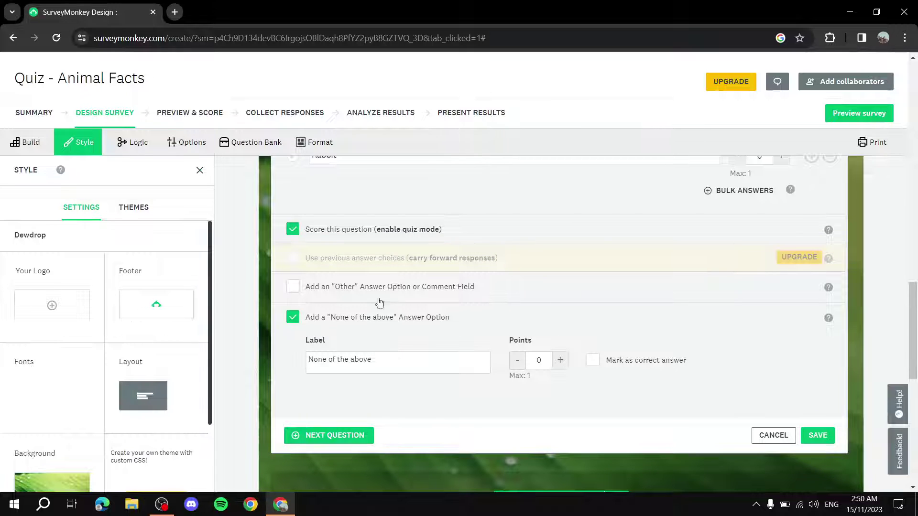
drag(400, 360, 304, 356)
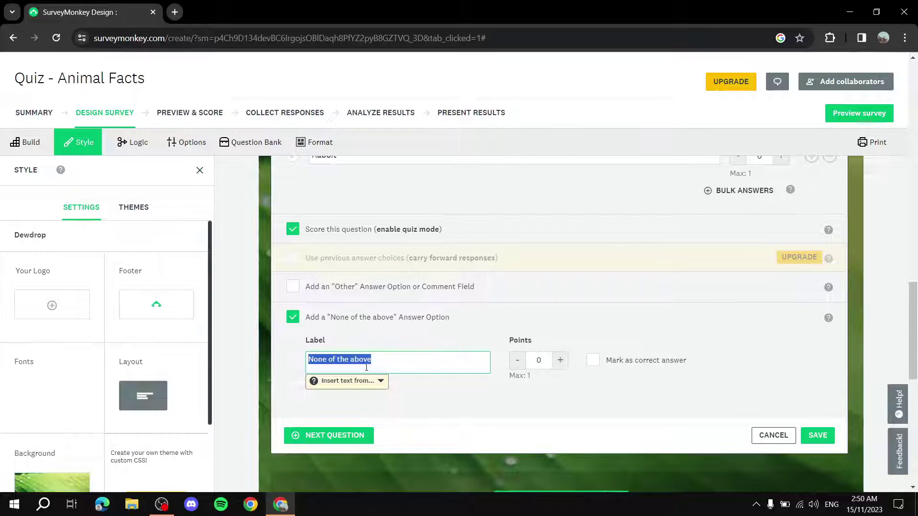
key(End)
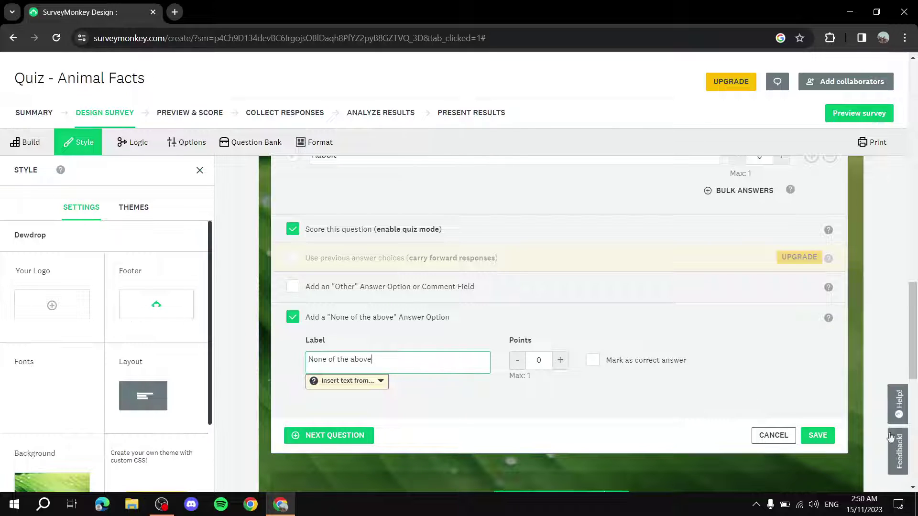
click(818, 435)
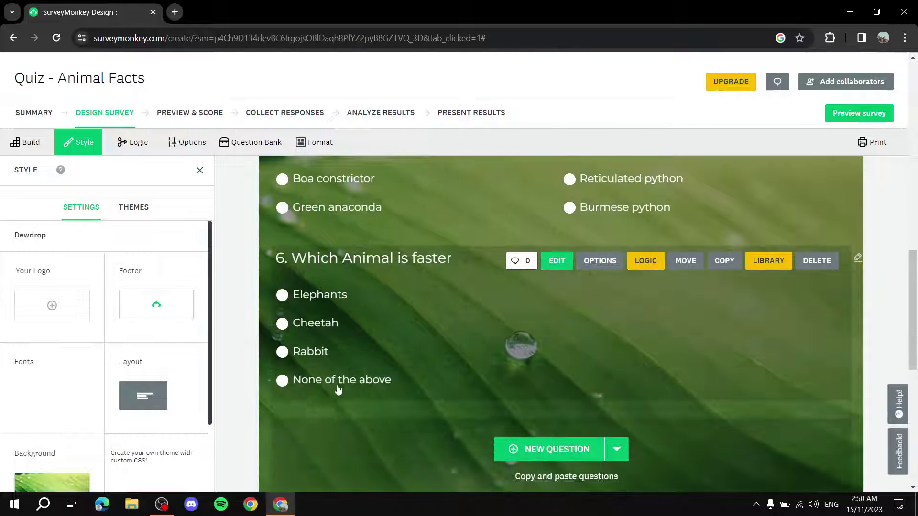
Open question 5 for editing, review its wording, answer choices and points, and close it without saving
scroll(428, 252, up, 2)
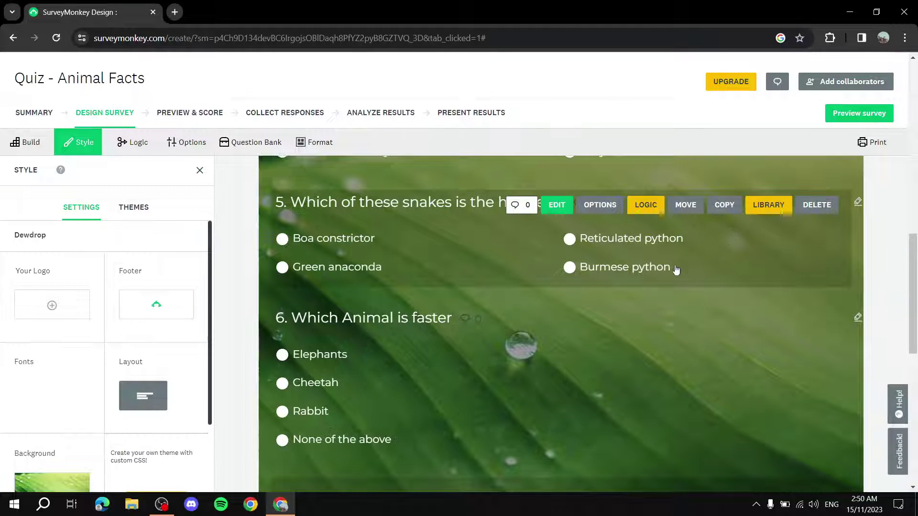
click(555, 205)
scroll(746, 272, down, 3)
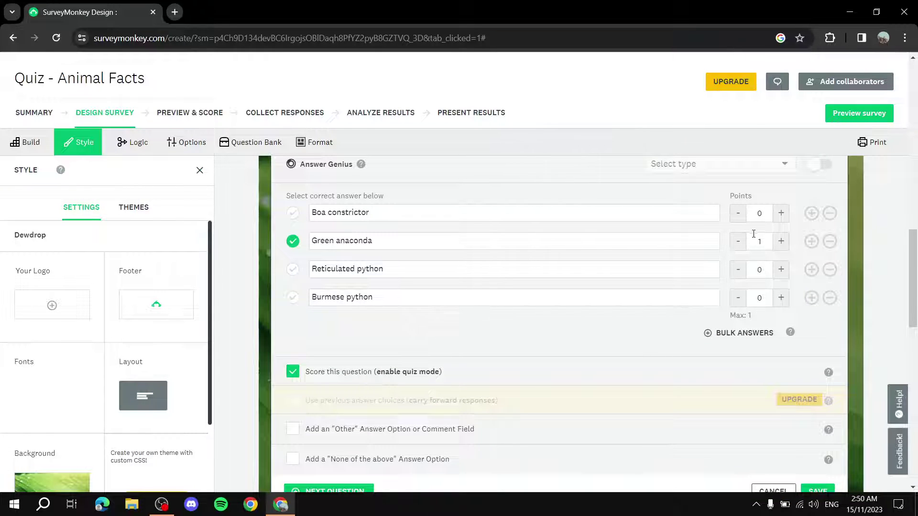
double_click(768, 241)
scroll(826, 212, up, 4)
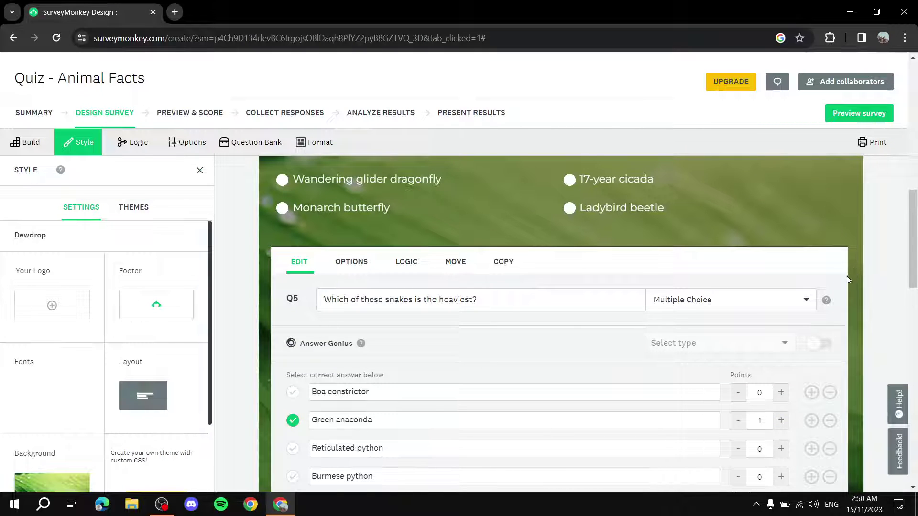
scroll(528, 289, down, 10)
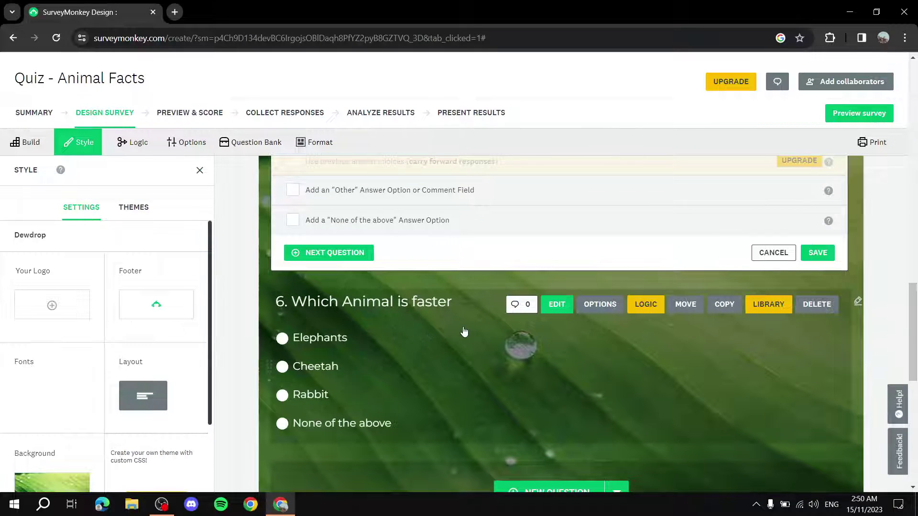
scroll(464, 331, up, 8)
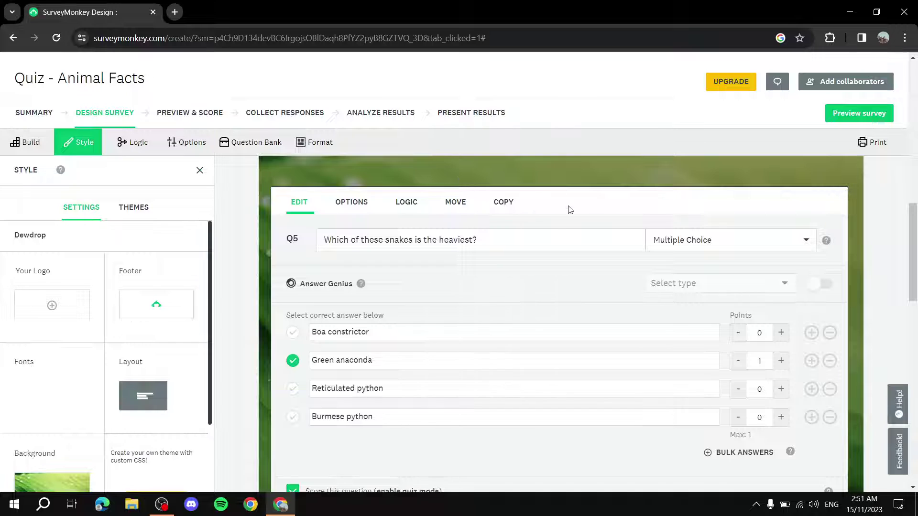
scroll(550, 220, up, 7)
scroll(501, 248, down, 7)
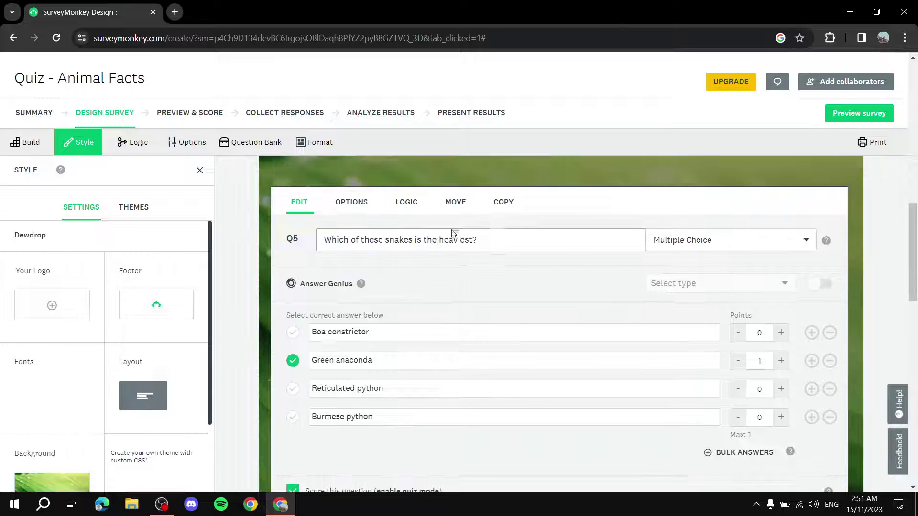
scroll(555, 306, up, 1)
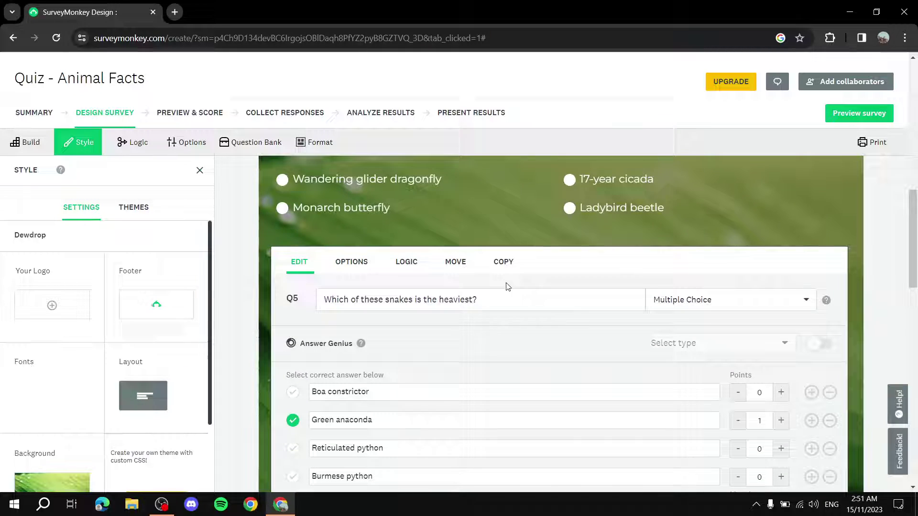
click(554, 309)
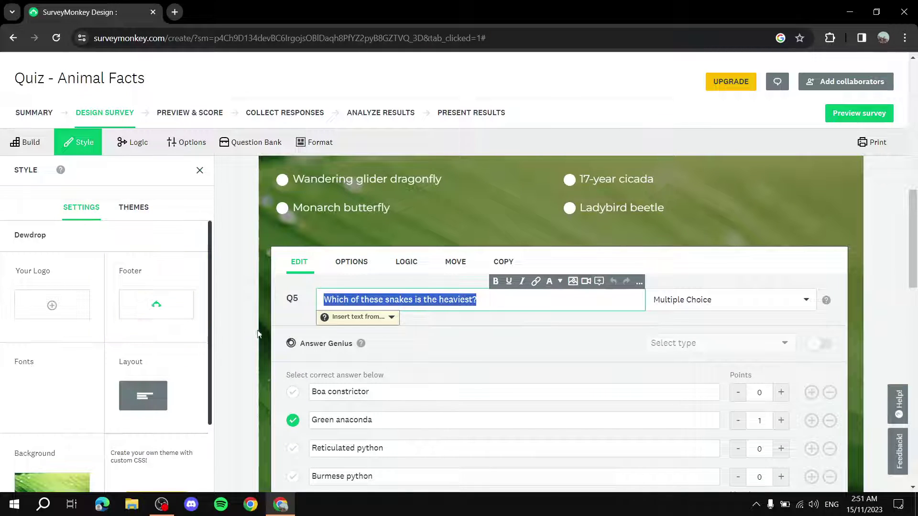
click(700, 258)
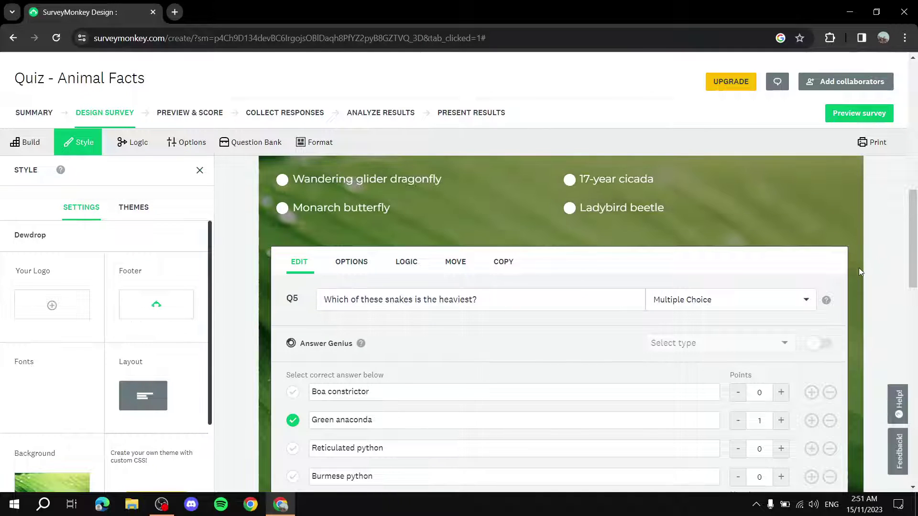
scroll(853, 249, down, 7)
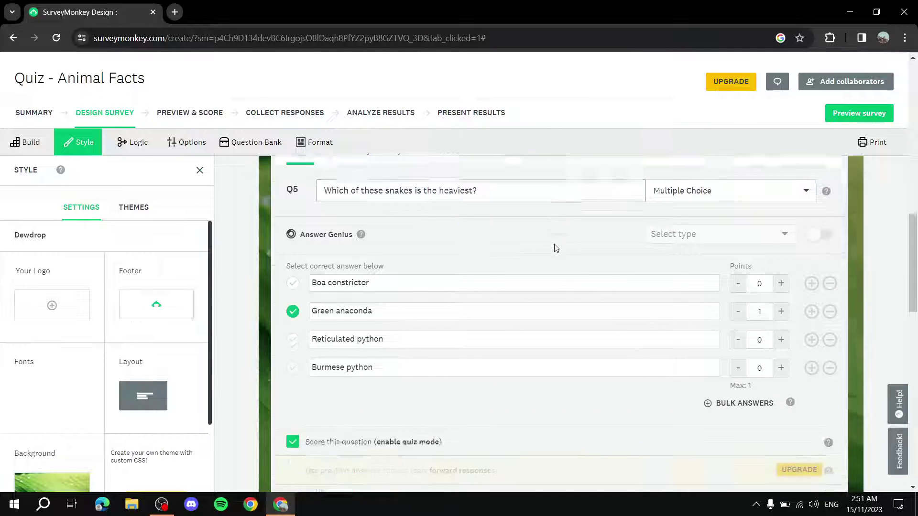
click(773, 326)
Preview the quiz, answering Rodent, Koala, Polar bear, Wandering glider dragonfly, Green anaconda and Elephants, and submit the answers
scroll(521, 272, up, 7)
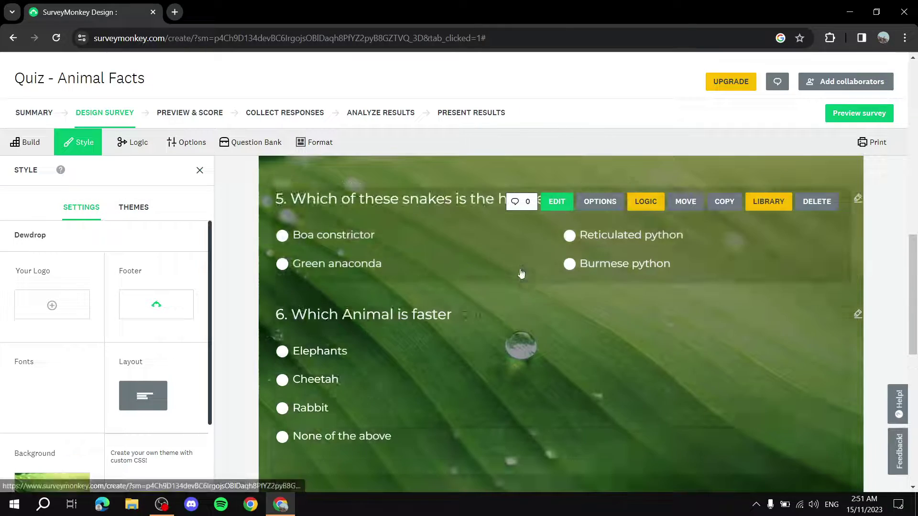
scroll(338, 260, down, 15)
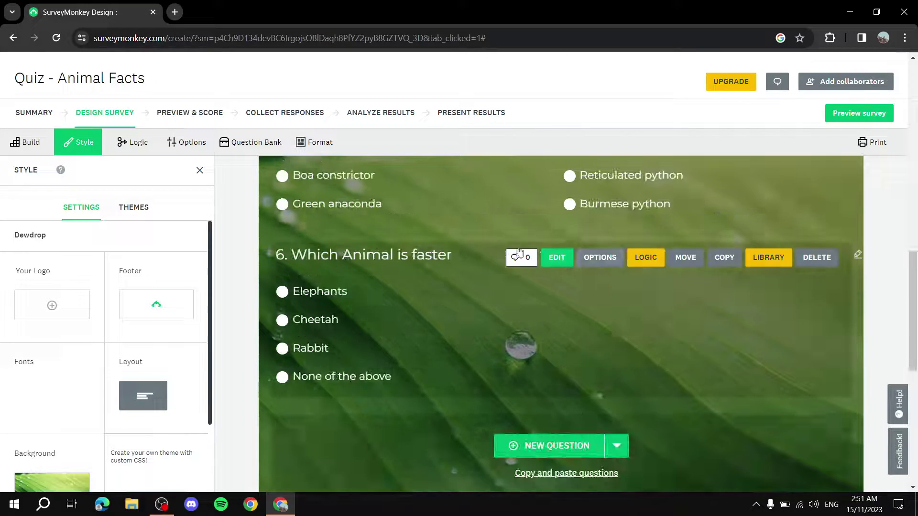
scroll(537, 256, up, 10)
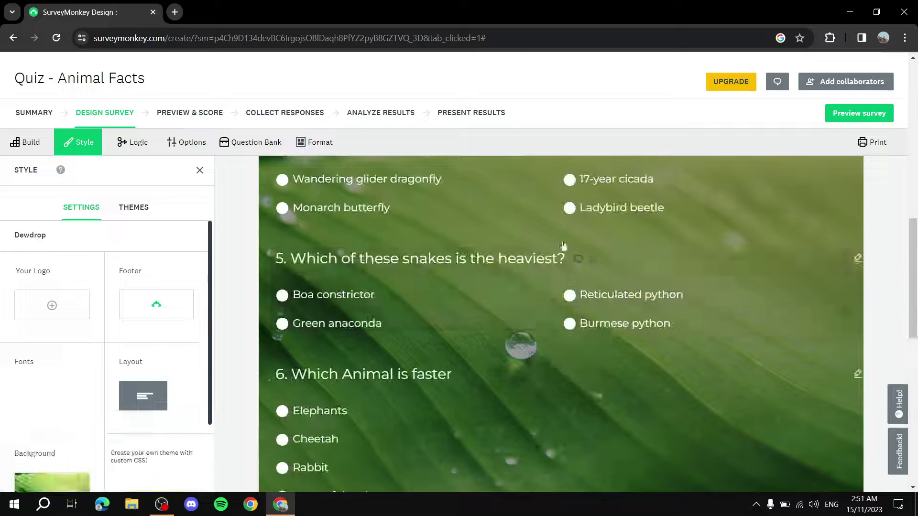
scroll(564, 254, down, 2)
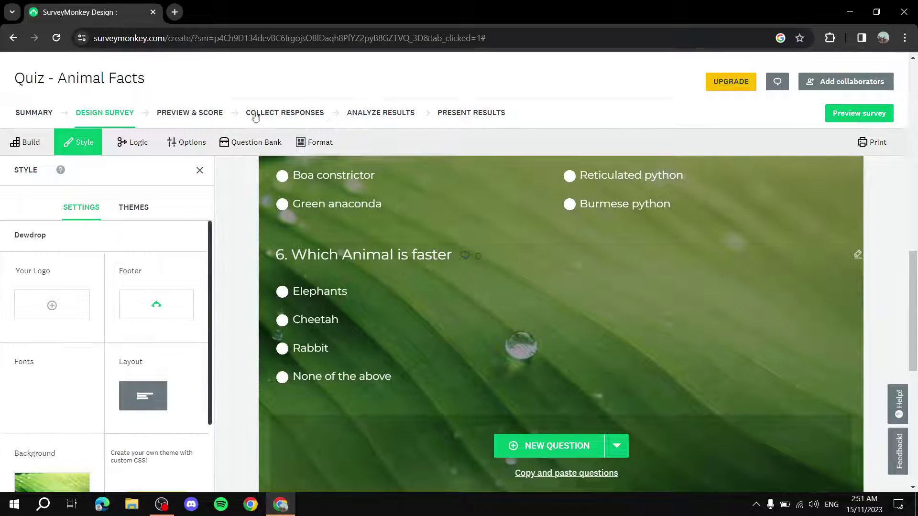
click(196, 112)
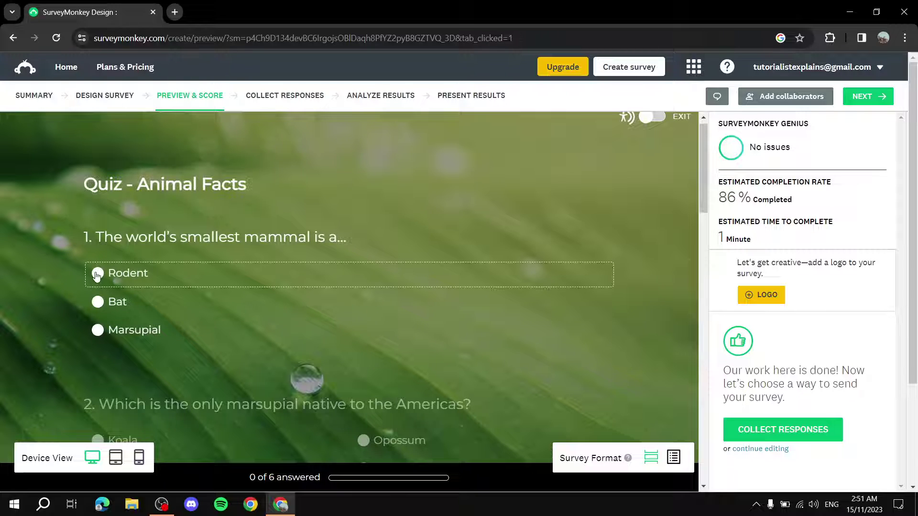
click(210, 279)
click(120, 289)
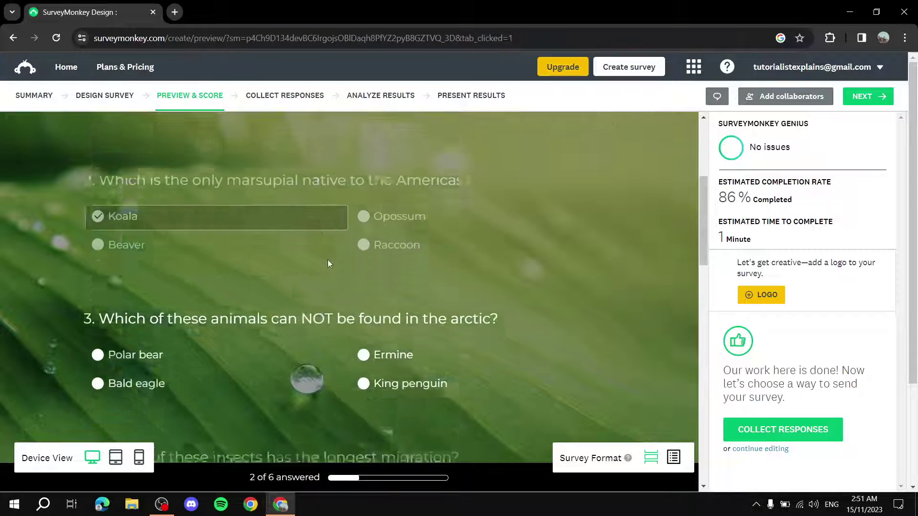
click(99, 287)
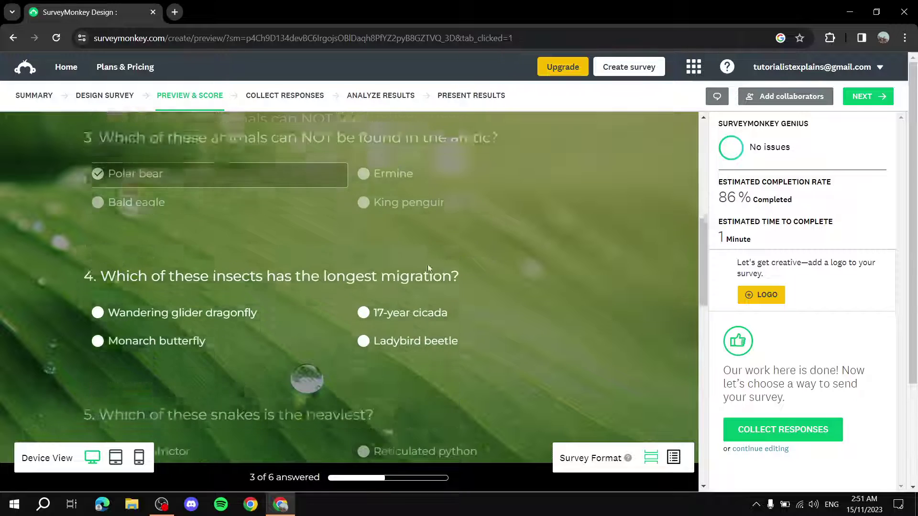
click(98, 287)
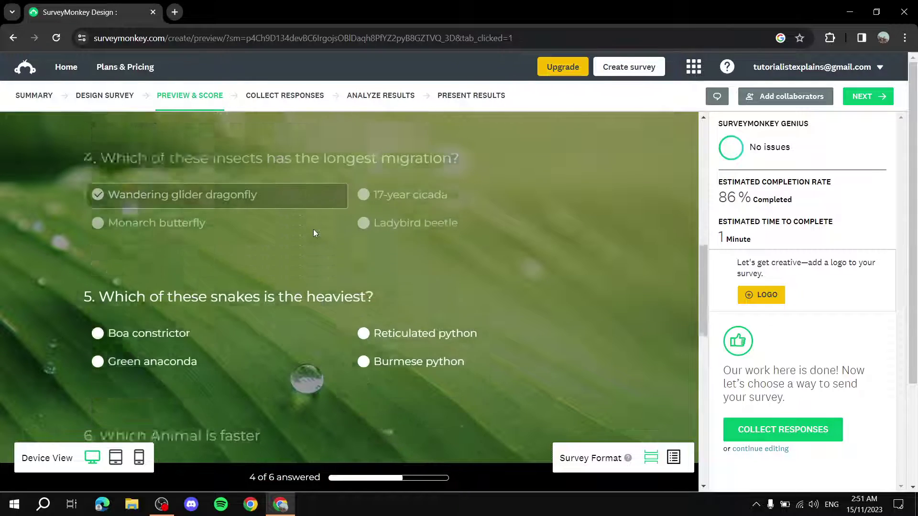
click(98, 316)
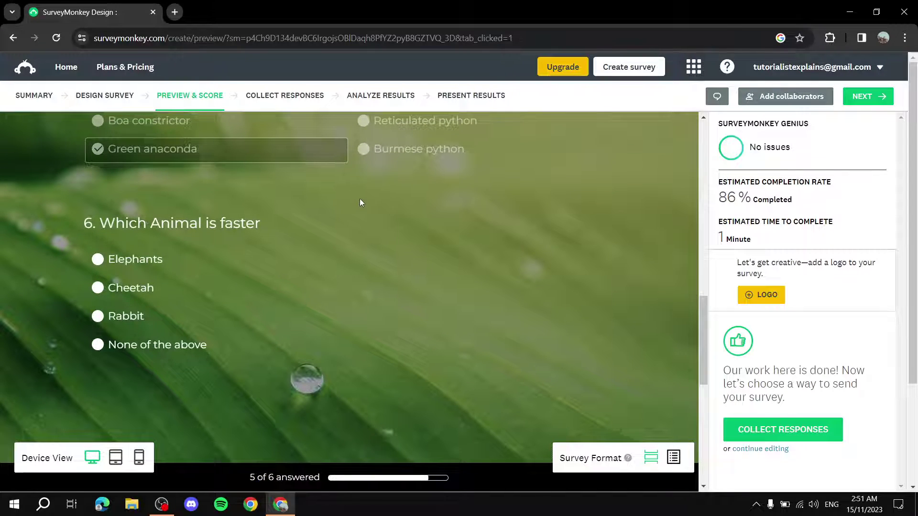
click(98, 261)
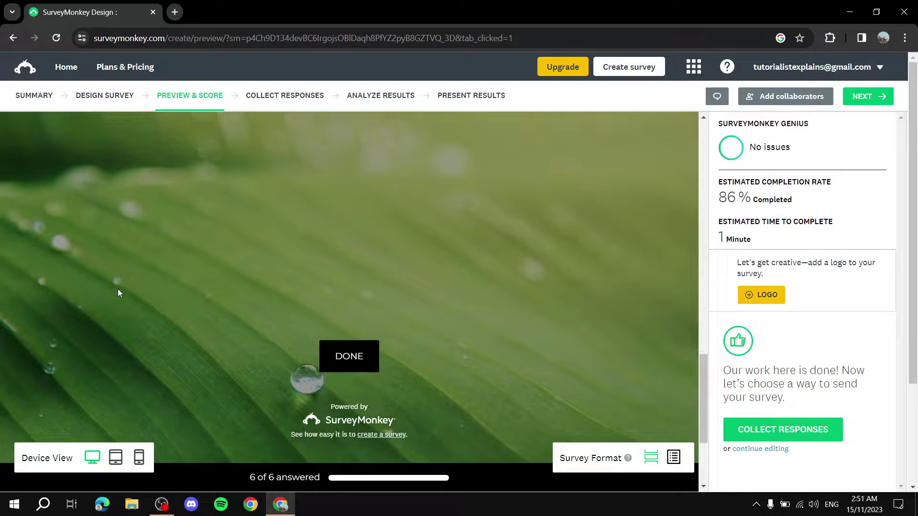
click(351, 360)
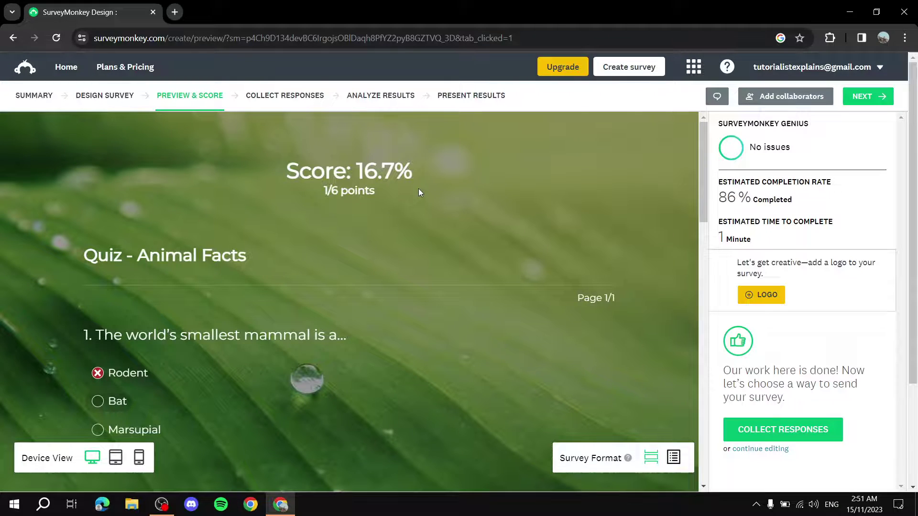
Review the scored quiz answers, switching the preview to the phone device view and back to desktop
scroll(418, 192, down, 15)
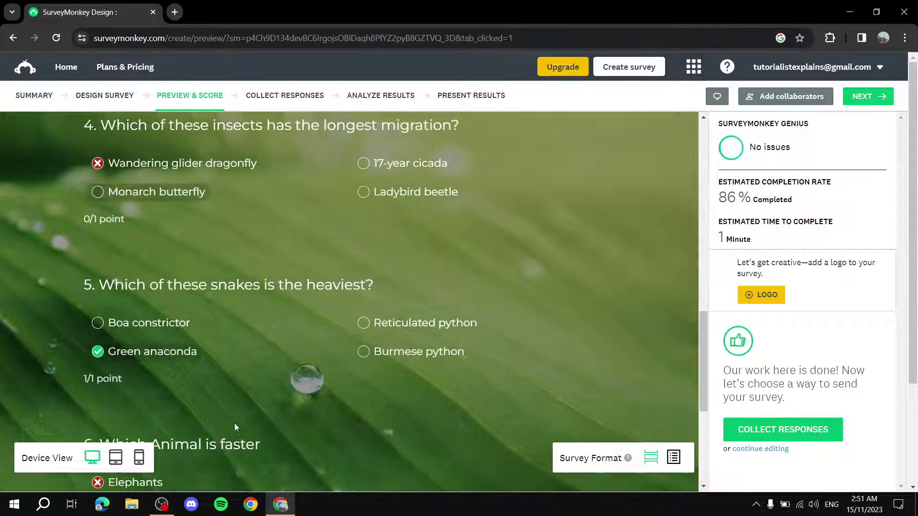
click(138, 457)
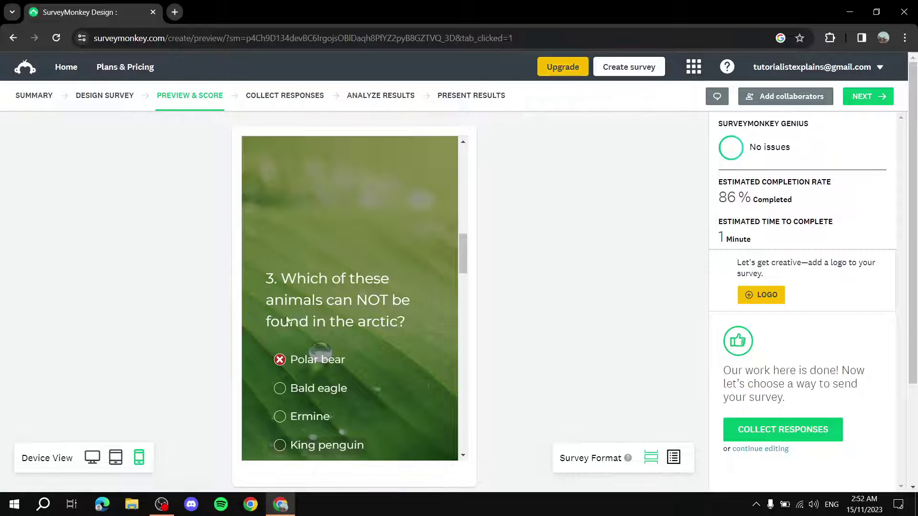
click(93, 457)
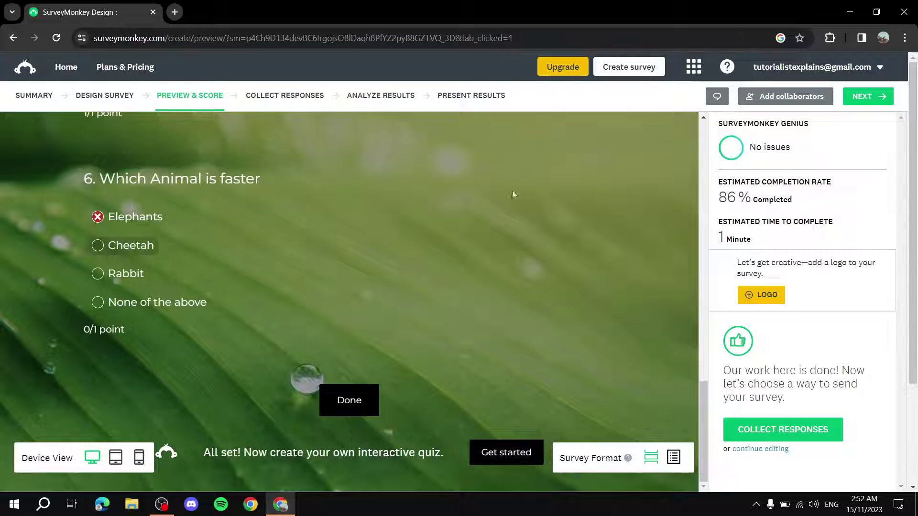
Open the survey's response collectors and examine the available actions for the Web Link 1 collector and the integrations
click(301, 93)
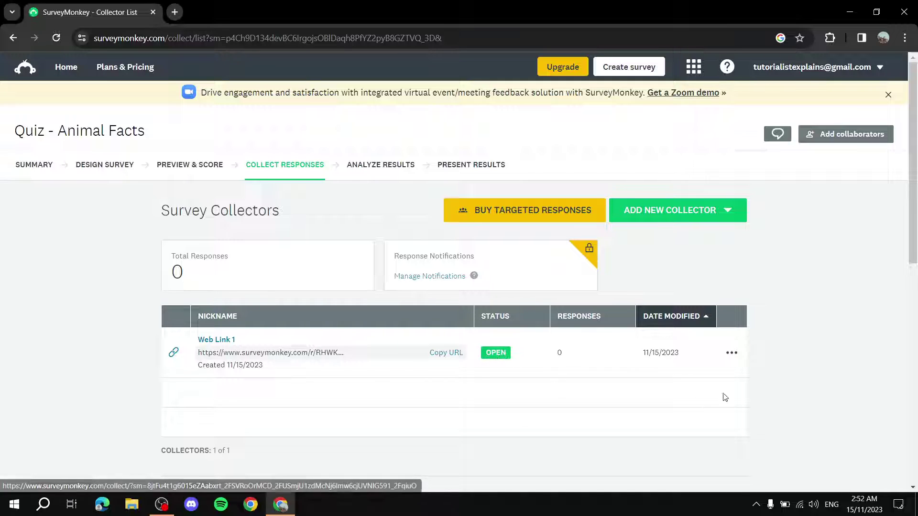
click(734, 356)
scroll(789, 358, down, 1)
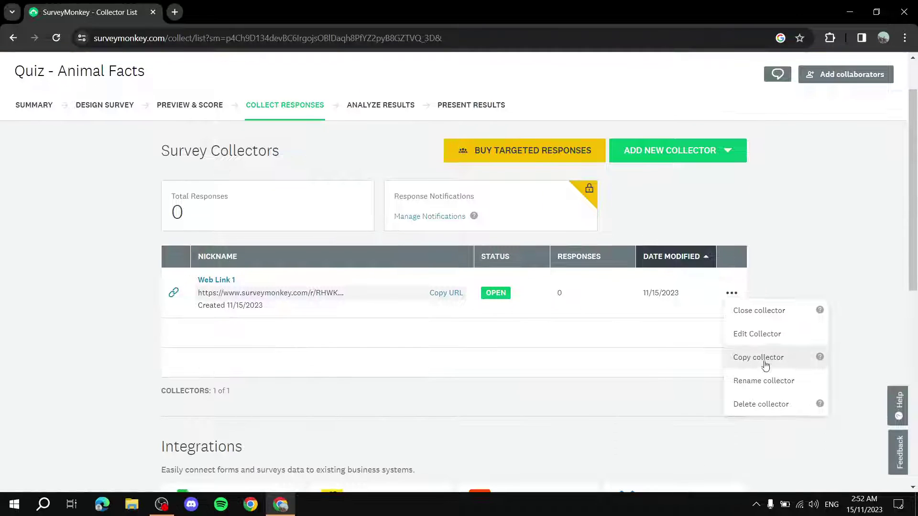
click(851, 312)
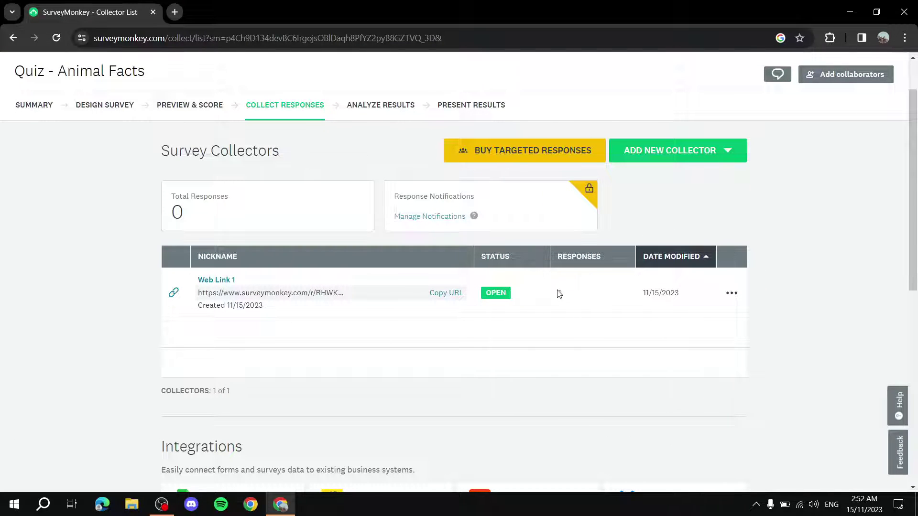
scroll(630, 220, down, 2)
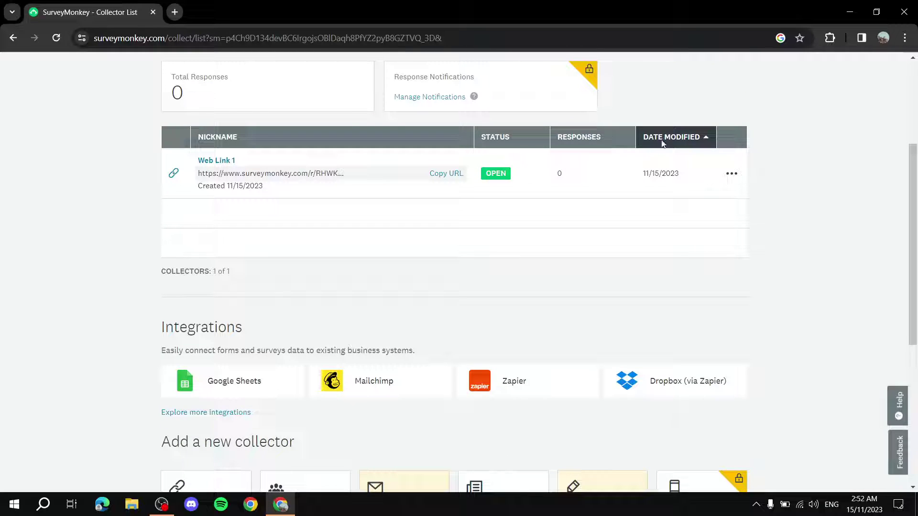
Review the types of new collectors available for the quiz and close the list without adding one
scroll(648, 278, up, 3)
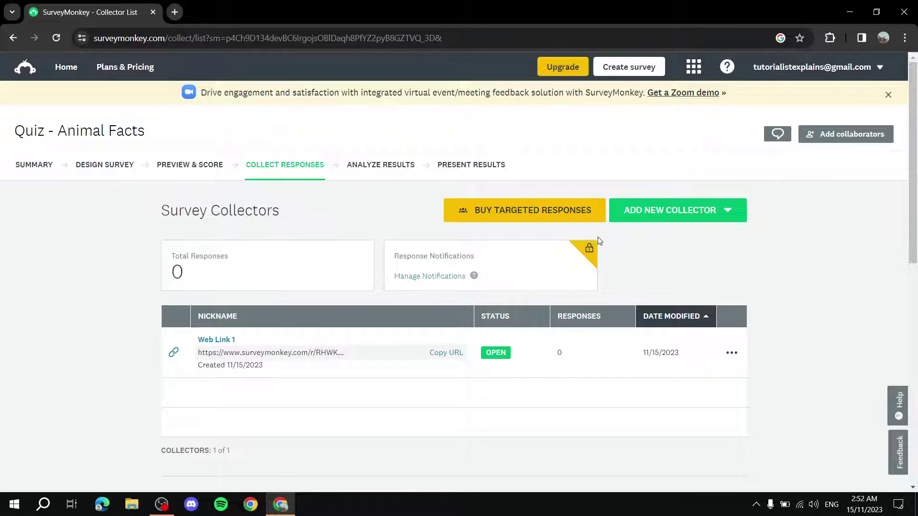
click(644, 206)
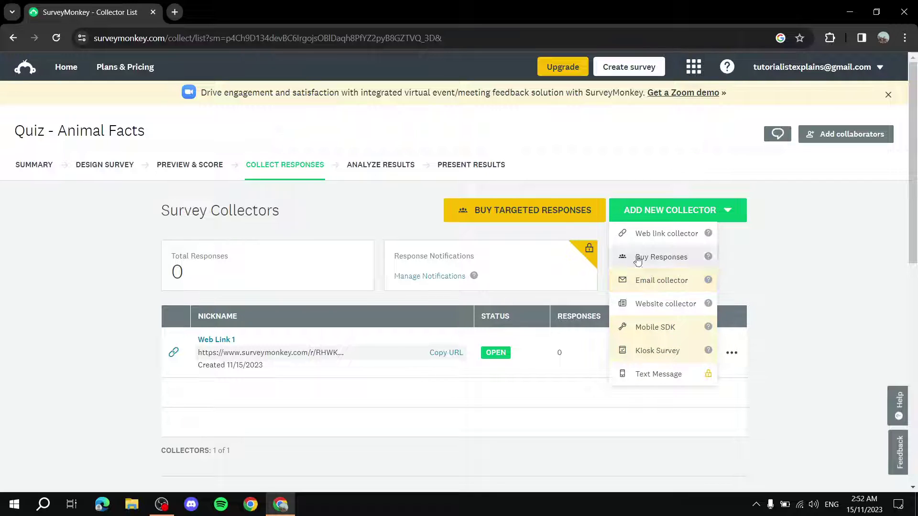
click(836, 209)
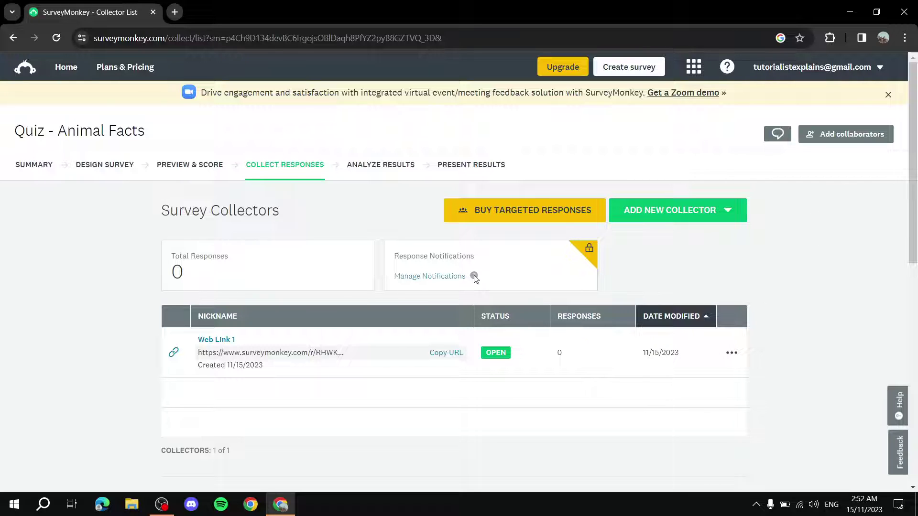
Go to the homepage's survey list and open the Send survey option for Quiz - Animal Facts
click(66, 67)
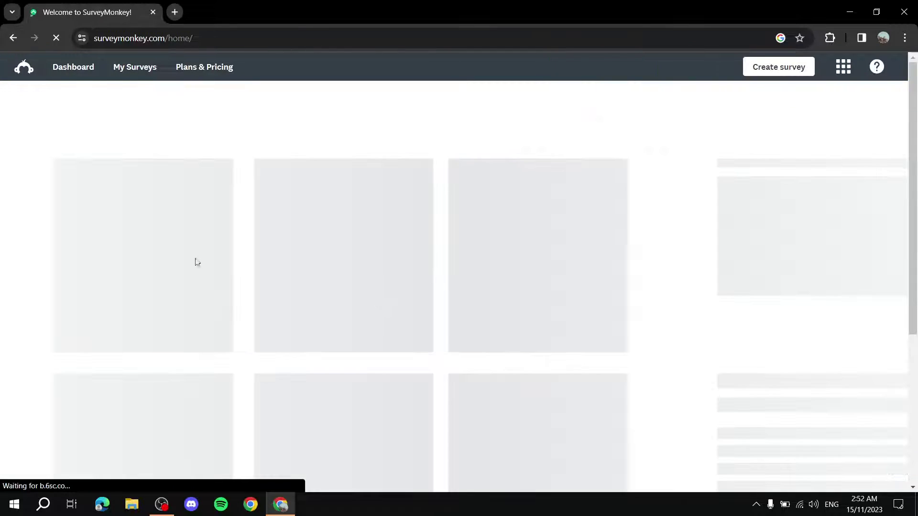
scroll(227, 305, down, 2)
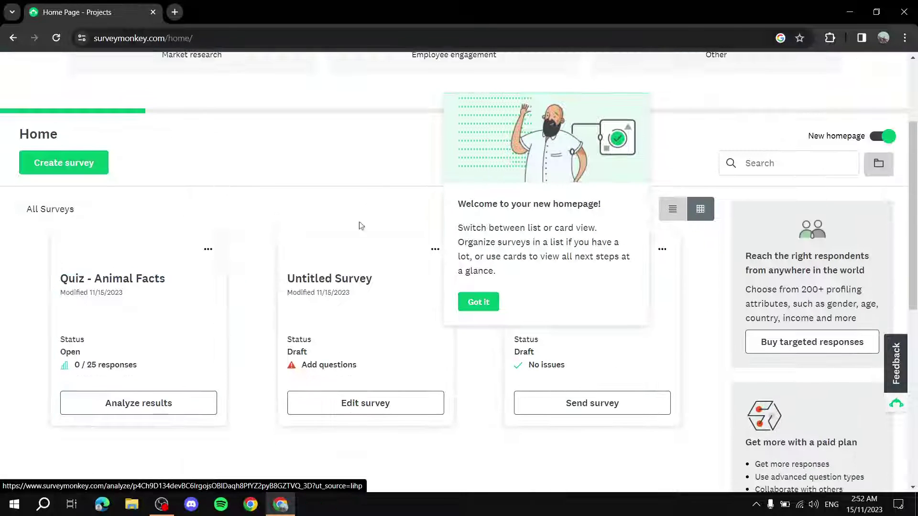
click(207, 251)
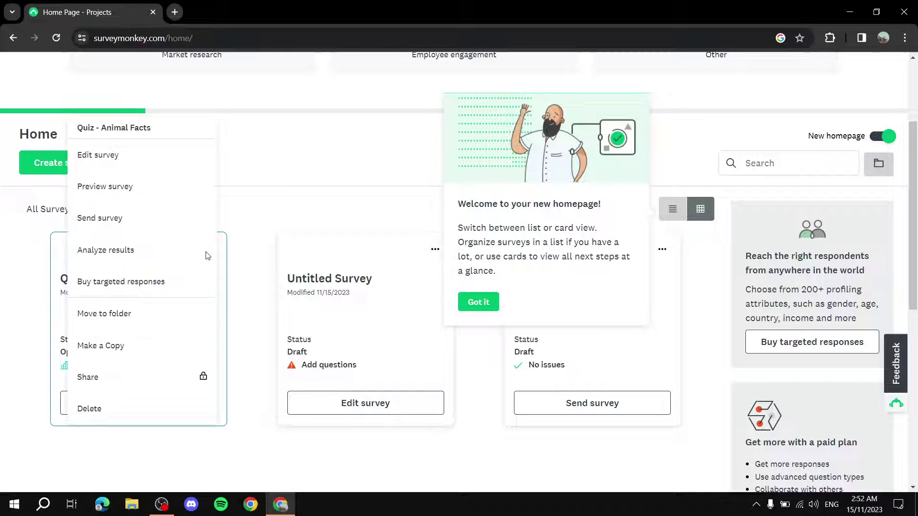
click(89, 225)
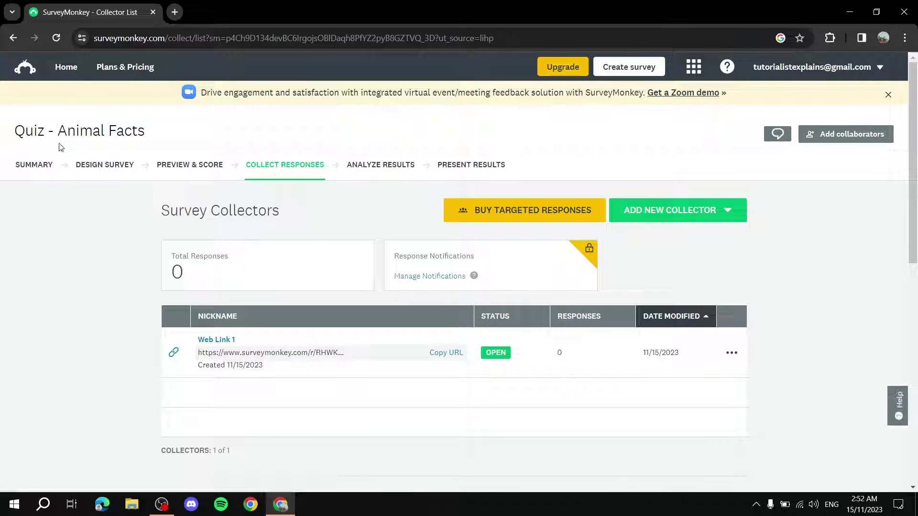
Return to the homepage, open the plans and pricing page, and examine the Team Advantage price among the team plans
click(22, 72)
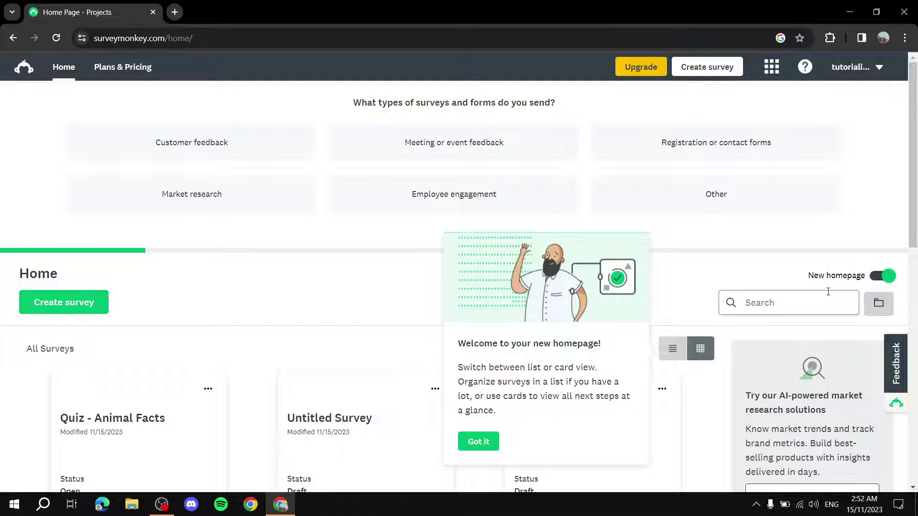
click(127, 74)
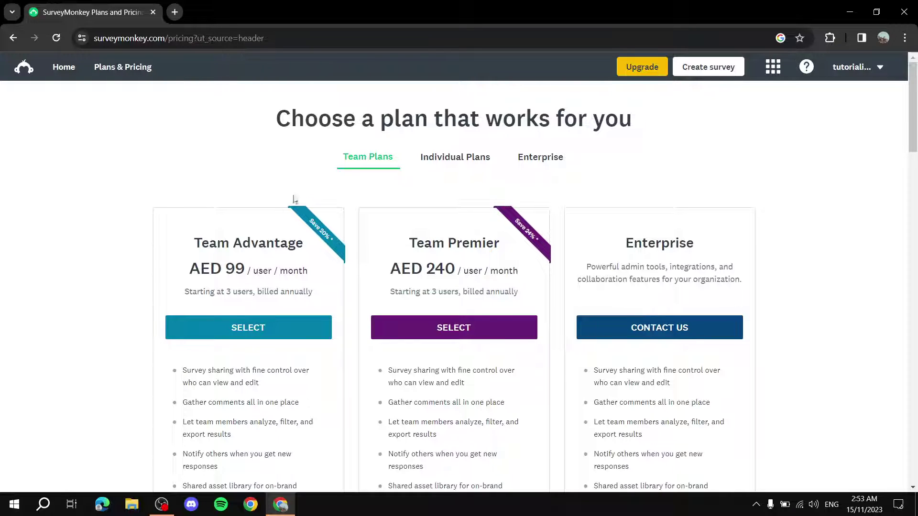
drag(191, 277, 303, 266)
click(317, 270)
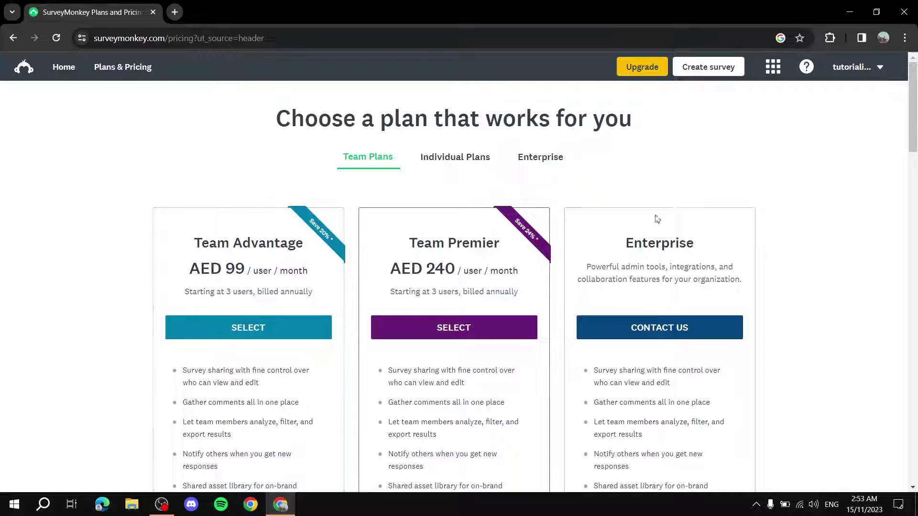